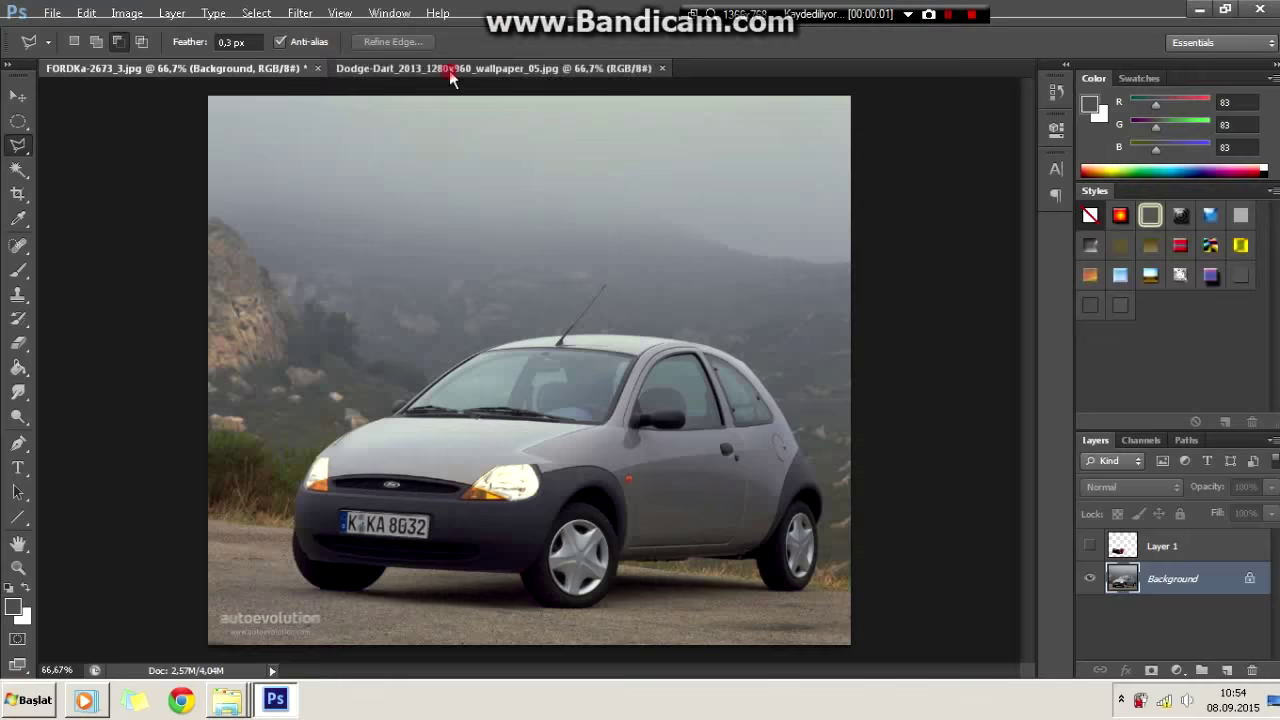
# Step: Switch to the Dodge-Dart_2013 document tab
pyautogui.click(450, 70)
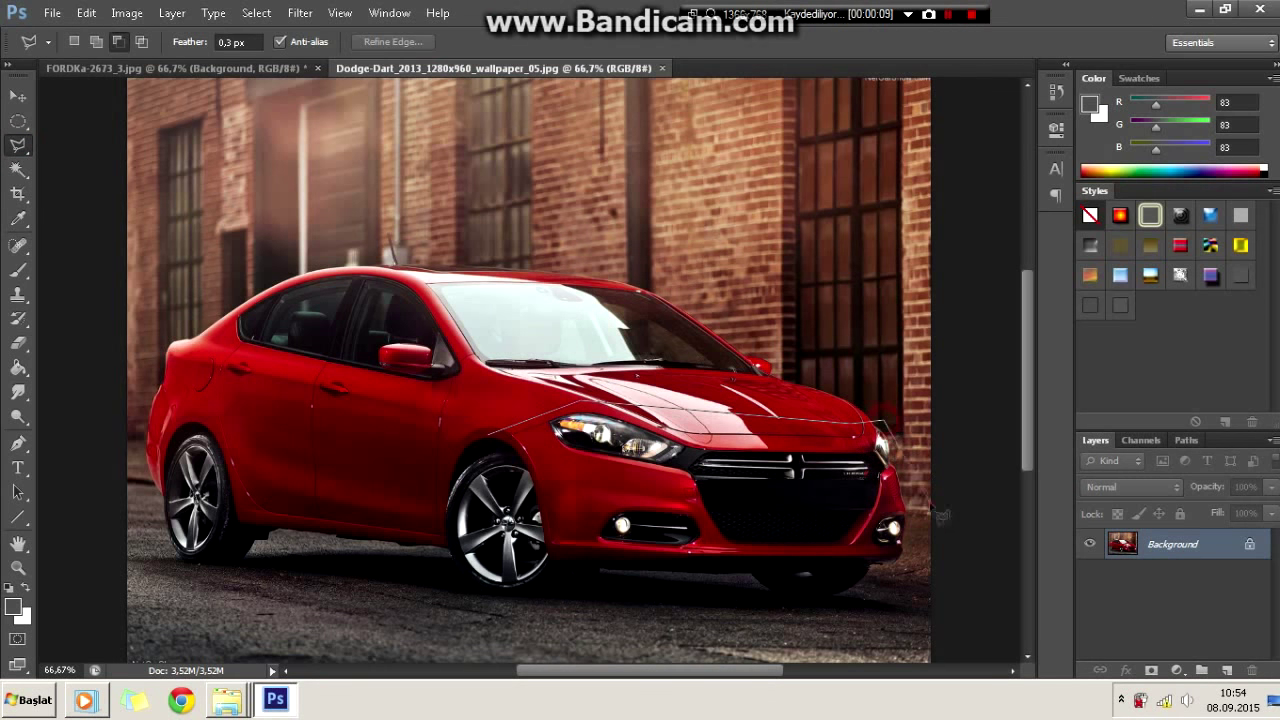
# Step: Close the lasso outline around the Dodge Dart front end
pyautogui.click(530, 548)
pyautogui.rightClick(645, 455)
pyautogui.press('Escape')
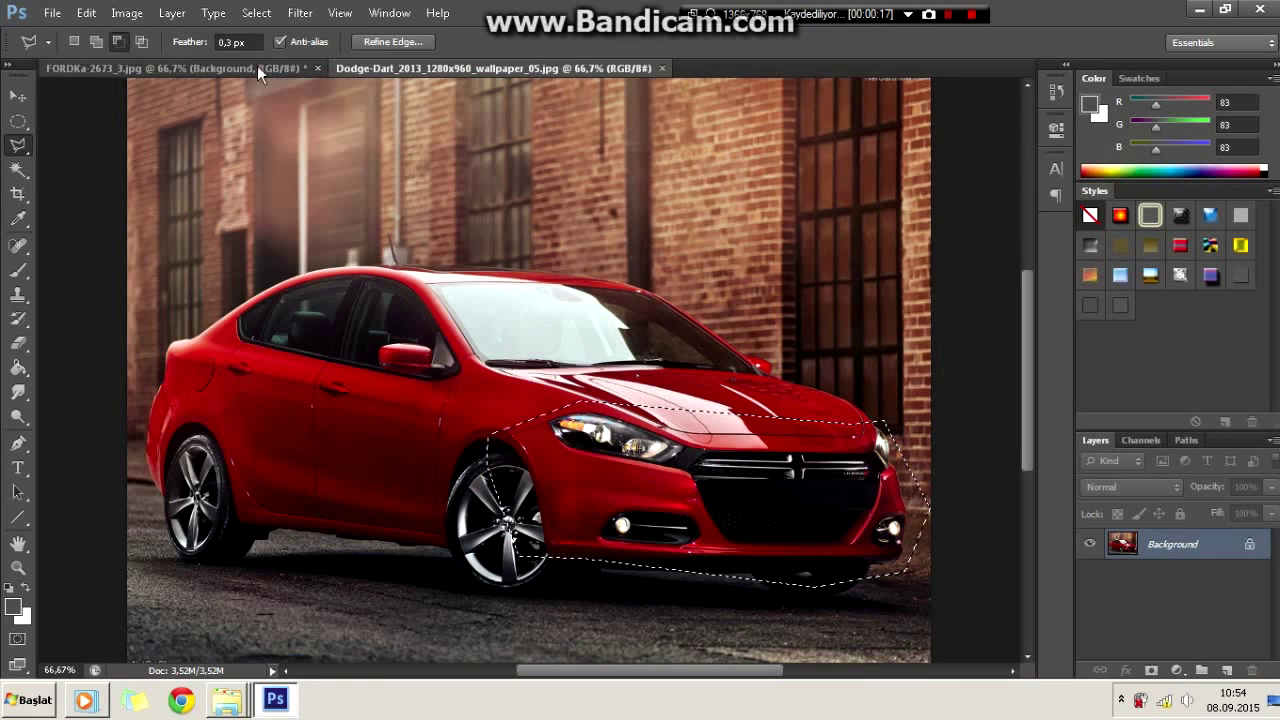
# Step: On the Ford Ka photo, show the Dodge-front Layer 1 and duplicate the Background as Background copy
pyautogui.click(257, 67)
pyautogui.click(1088, 546)
pyautogui.click(18, 121)
pyautogui.moveTo(208, 96); pyautogui.dragTo(1210, 575)
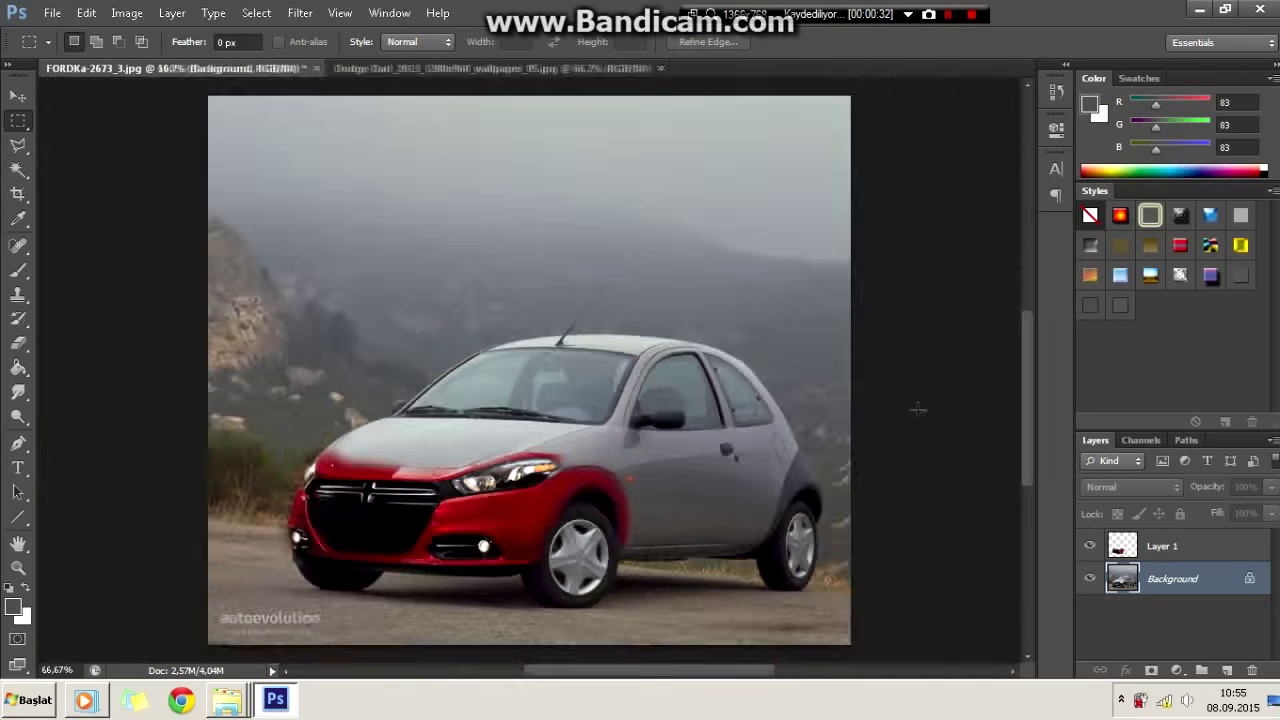
pyautogui.hotkey('ctrl', '+')
pyautogui.hotkey('ctrl', 'j')
pyautogui.scroll(-1, 587, 515)
# Step: Colorize the Ford copy red via Hue/Saturation with Saturation 77 and Lightness -17
pyautogui.click(126, 12)
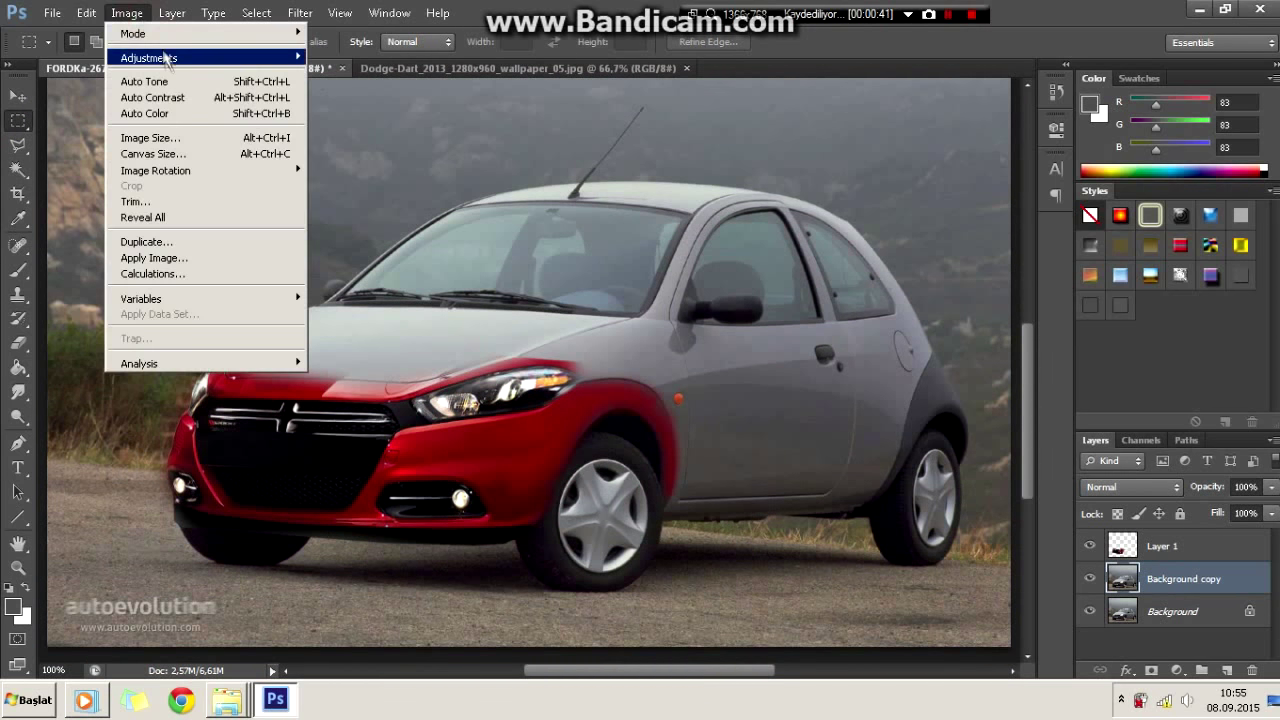
pyautogui.click(360, 174)
pyautogui.click(1221, 559)
pyautogui.moveTo(982, 492); pyautogui.dragTo(1085, 495)
pyautogui.moveTo(1028, 540)
pyautogui.mouseDown()
pyautogui.moveTo(991, 543)
pyautogui.moveTo(1028, 545)
pyautogui.moveTo(1013, 540)
pyautogui.mouseUp()
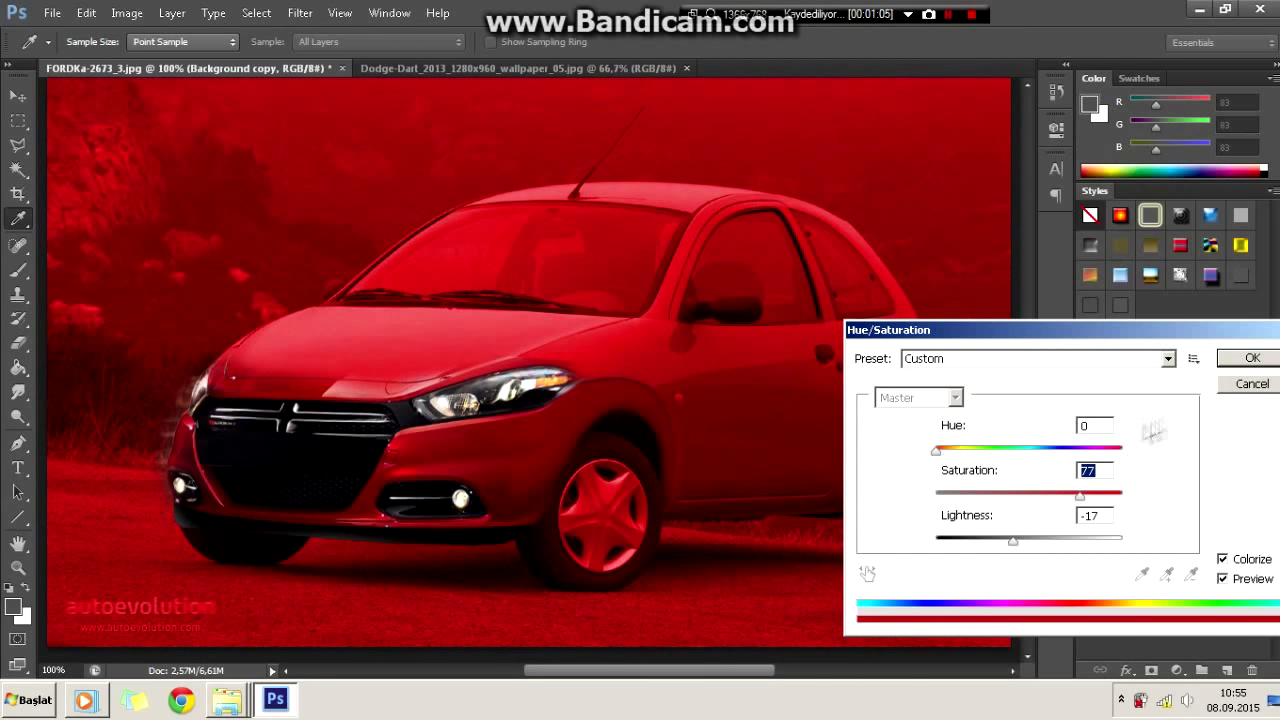
pyautogui.click(1252, 357)
# Step: Erase a band of the red tint across the top of the image
pyautogui.hotkey('ctrl', '-')
pyautogui.hotkey('ctrl', '-')
pyautogui.press('e')
pyautogui.moveTo(300, 185); pyautogui.dragTo(700, 185)
pyautogui.click(95, 42)
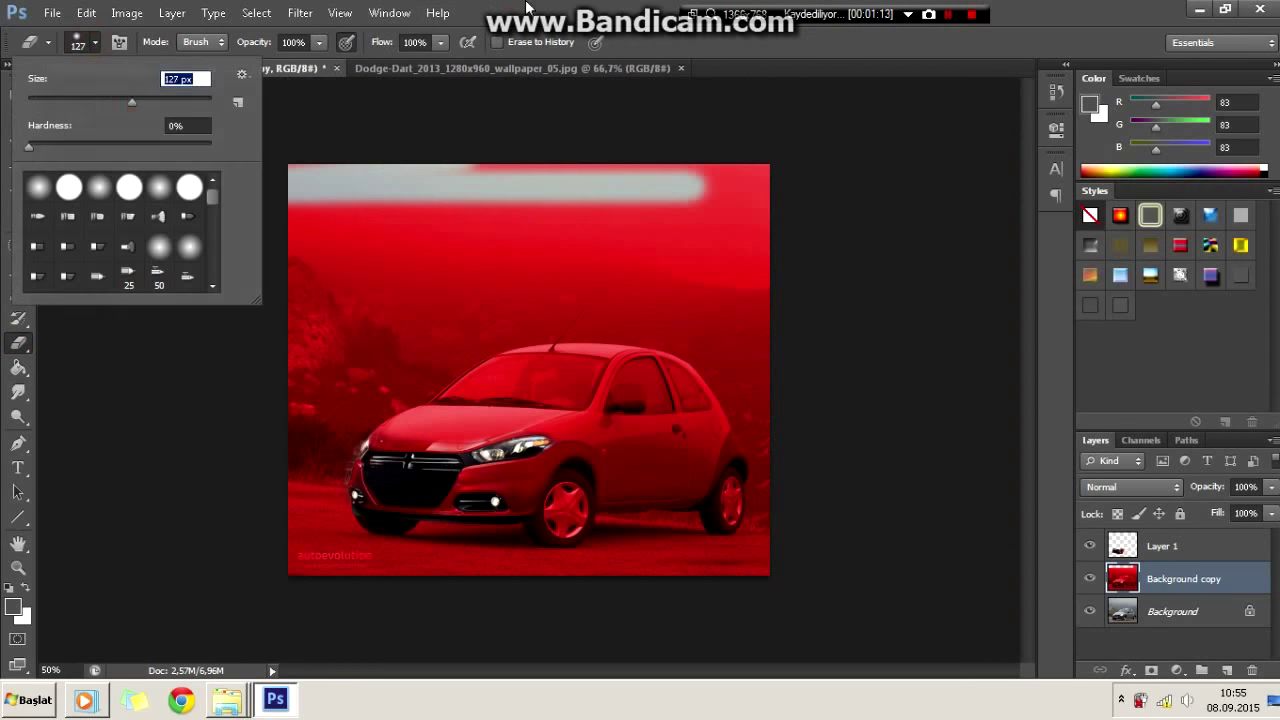
# Step: Set the eraser size to 391 and erase red from the top of the image
pyautogui.write('391')
pyautogui.press('Return')
pyautogui.moveTo(805, 223); pyautogui.dragTo(272, 140)
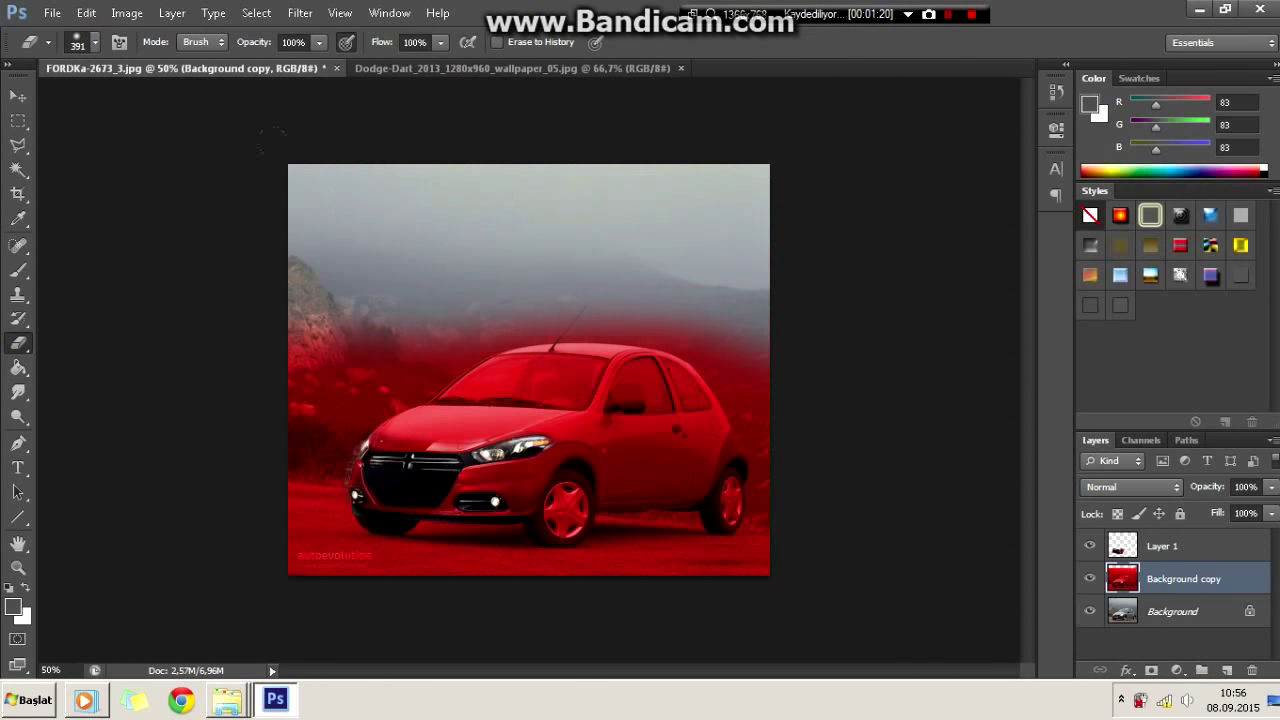
# Step: With a 56 eraser, remove red from the bottom-left watermark area, left sky and rocks
pyautogui.click(95, 42)
pyautogui.write('56')
pyautogui.press('Return')
pyautogui.hotkey('ctrl', '+')
pyautogui.hotkey('ctrl', '+')
pyautogui.scroll(-3, 500, 400)
pyautogui.moveTo(520, 540)
pyautogui.mouseDown()
pyautogui.moveTo(320, 455)
pyautogui.moveTo(540, 500)
pyautogui.moveTo(720, 475)
pyautogui.moveTo(880, 540)
pyautogui.moveTo(320, 440)
pyautogui.moveTo(420, 260)
pyautogui.moveTo(310, 400)
pyautogui.moveTo(310, 210)
pyautogui.mouseUp()
pyautogui.scroll(3, 320, 260)
pyautogui.moveTo(310, 290); pyautogui.dragTo(310, 150)
pyautogui.moveTo(330, 200)
pyautogui.mouseDown()
pyautogui.moveTo(430, 340)
pyautogui.moveTo(400, 180)
pyautogui.moveTo(540, 200)
pyautogui.moveTo(517, 284)
pyautogui.moveTo(600, 220)
pyautogui.mouseUp()
# Step: Erase the red from the windshield and the sky right of the antenna
pyautogui.scroll(2, 531, 289)
pyautogui.moveTo(531, 289); pyautogui.dragTo(670, 250)
pyautogui.moveTo(600, 320); pyautogui.dragTo(705, 340)
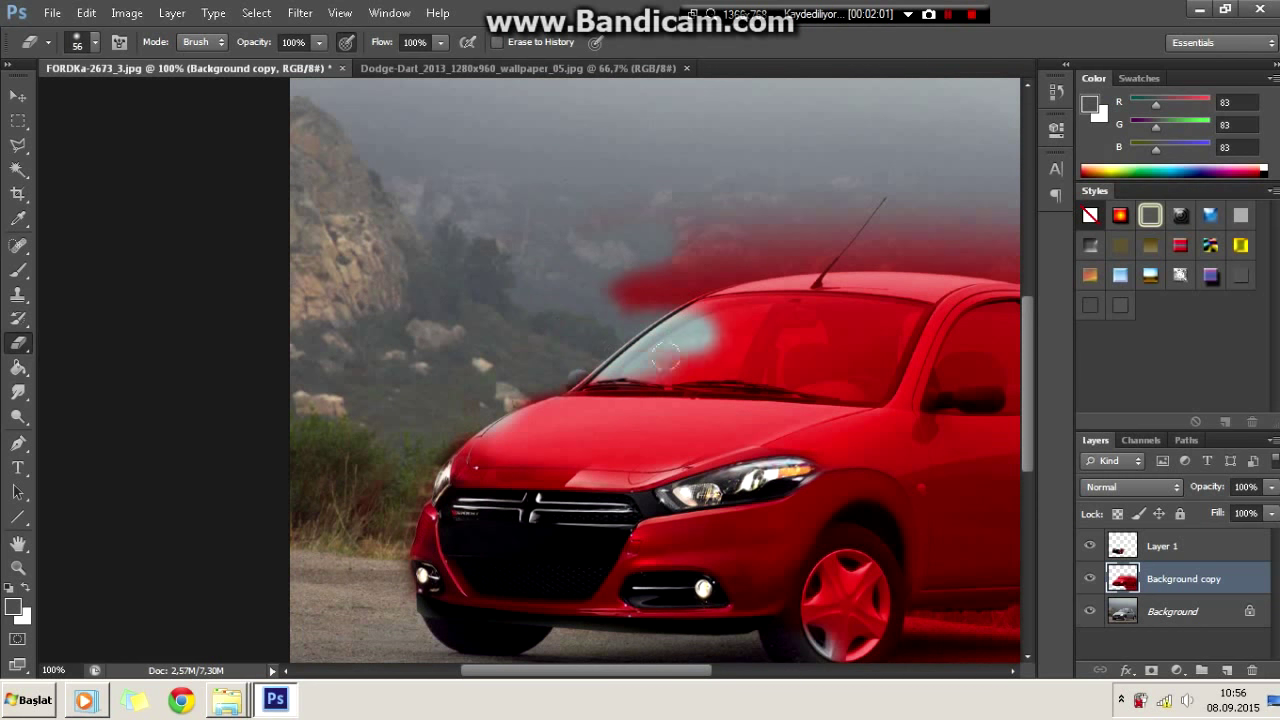
pyautogui.moveTo(600, 390)
pyautogui.mouseDown()
pyautogui.moveTo(890, 360)
pyautogui.moveTo(700, 320)
pyautogui.moveTo(630, 270)
pyautogui.mouseUp()
pyautogui.moveTo(563, 670); pyautogui.dragTo(613, 670)
pyautogui.moveTo(490, 285)
pyautogui.mouseDown()
pyautogui.moveTo(650, 230)
pyautogui.moveTo(820, 240)
pyautogui.moveTo(931, 223)
pyautogui.mouseUp()
pyautogui.moveTo(990, 262); pyautogui.dragTo(644, 244)
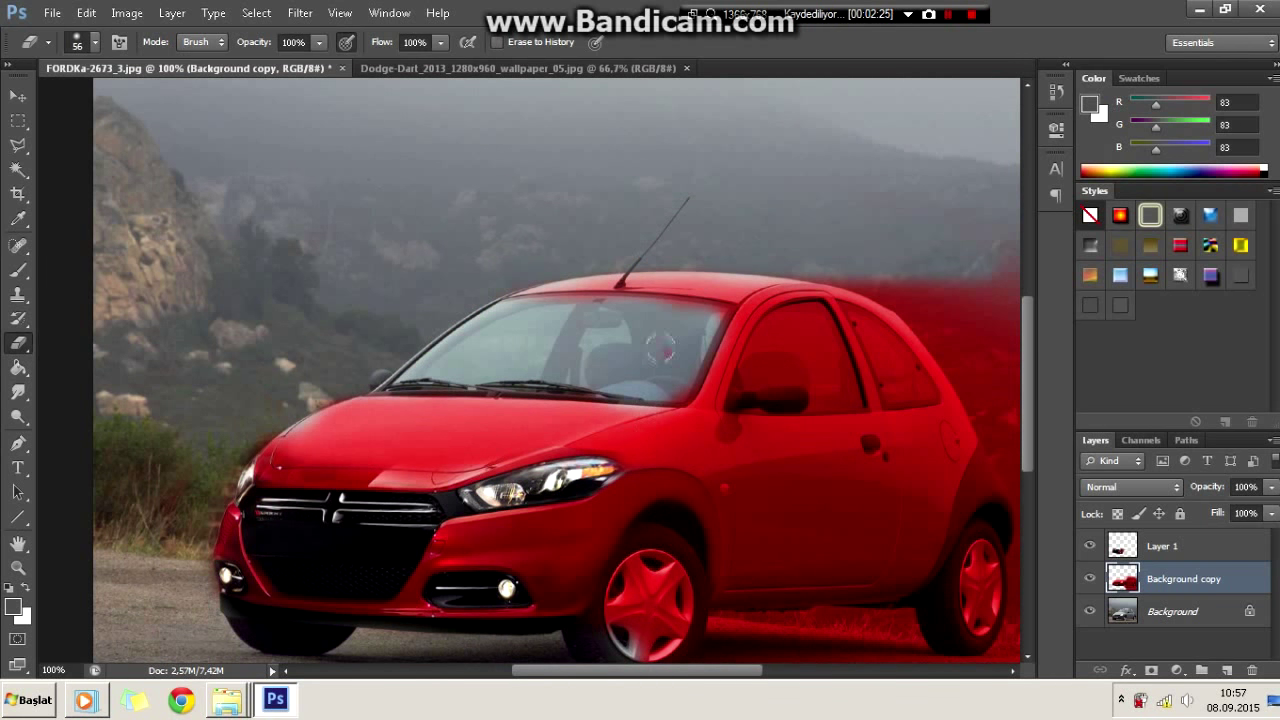
# Step: Erase red from the front wheel and along the right edge behind the rear wheel
pyautogui.moveTo(474, 299); pyautogui.dragTo(358, 239)
pyautogui.moveTo(500, 480); pyautogui.dragTo(540, 525)
pyautogui.scroll(-3, 545, 605)
pyautogui.moveTo(545, 590)
pyautogui.mouseDown()
pyautogui.moveTo(970, 570)
pyautogui.moveTo(600, 500)
pyautogui.moveTo(673, 518)
pyautogui.mouseUp()
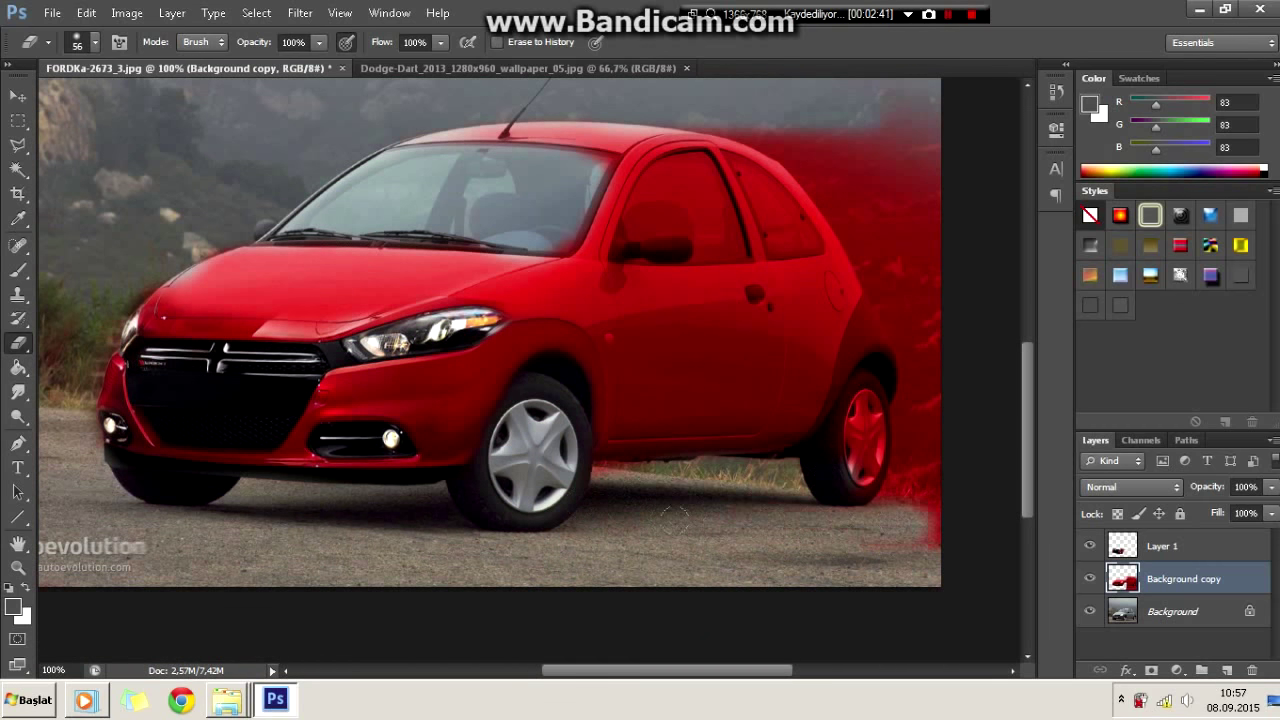
pyautogui.moveTo(930, 540); pyautogui.dragTo(905, 360)
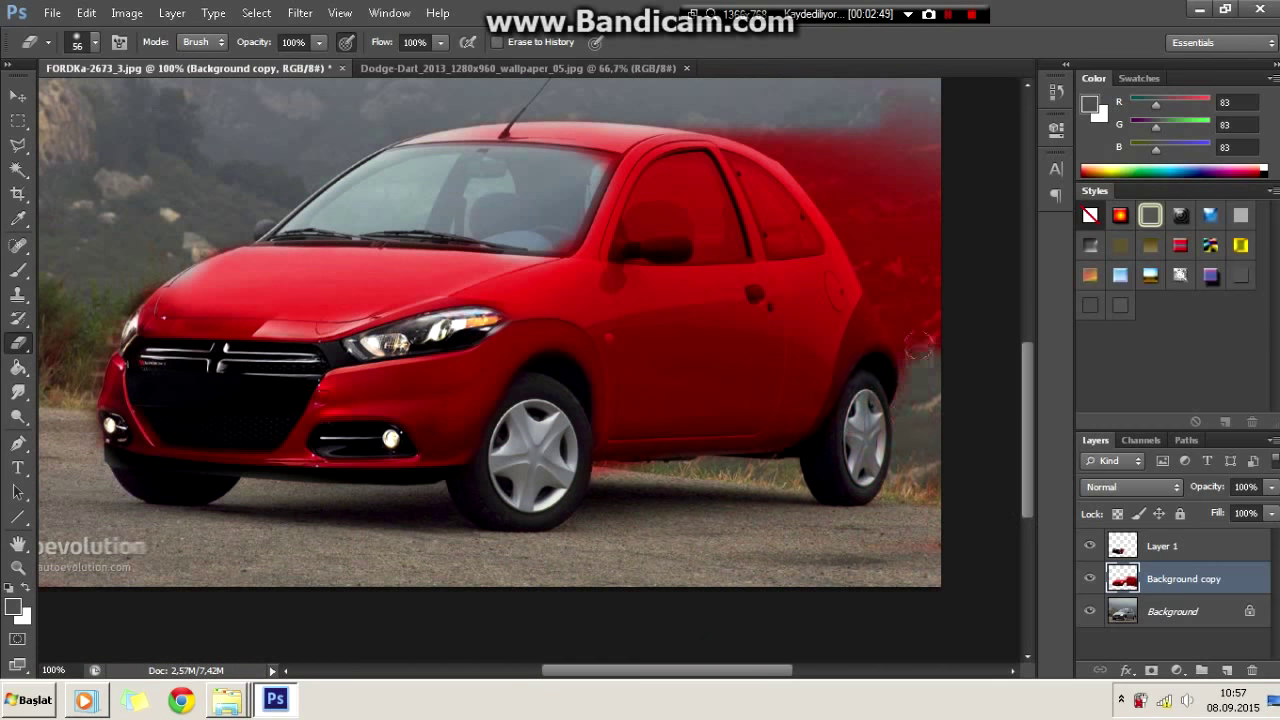
pyautogui.scroll(2, 933, 253)
pyautogui.moveTo(900, 365)
pyautogui.mouseDown()
pyautogui.moveTo(810, 235)
pyautogui.moveTo(730, 195)
pyautogui.moveTo(930, 350)
pyautogui.moveTo(945, 185)
pyautogui.mouseUp()
pyautogui.scroll(2, 700, 190)
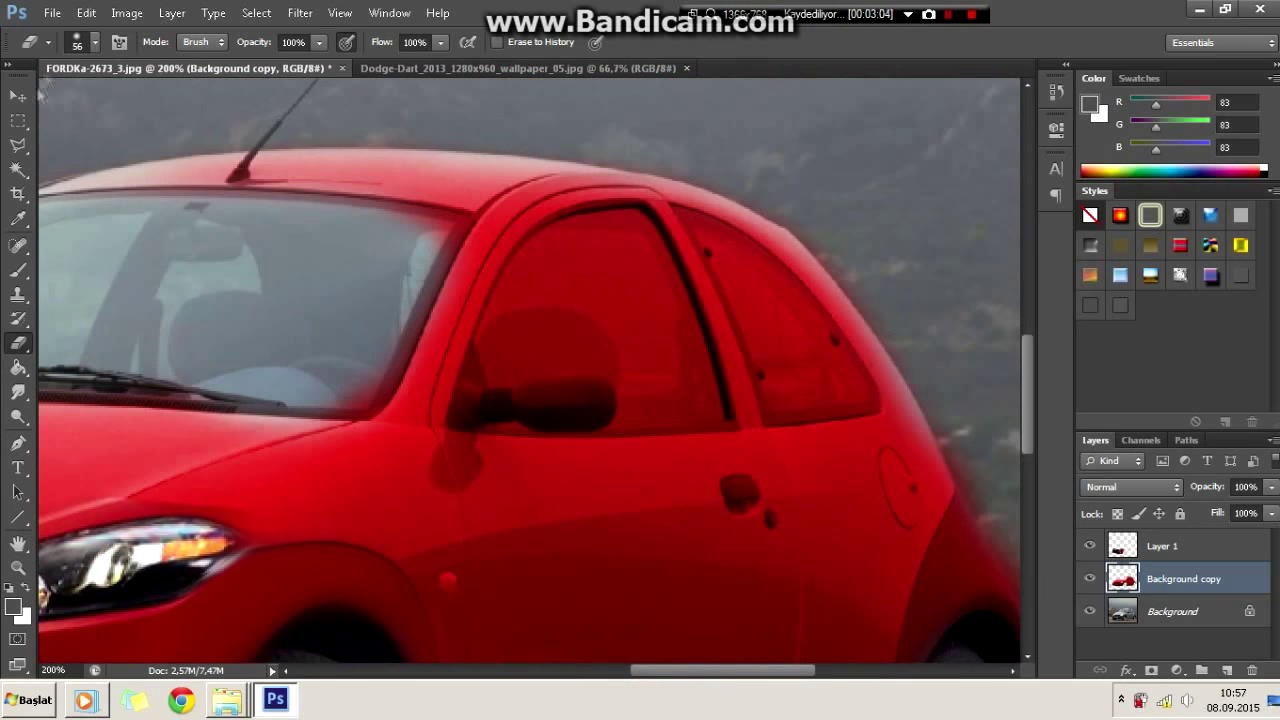
# Step: Lasso the front door window, erase its red, and deselect
pyautogui.press('l')
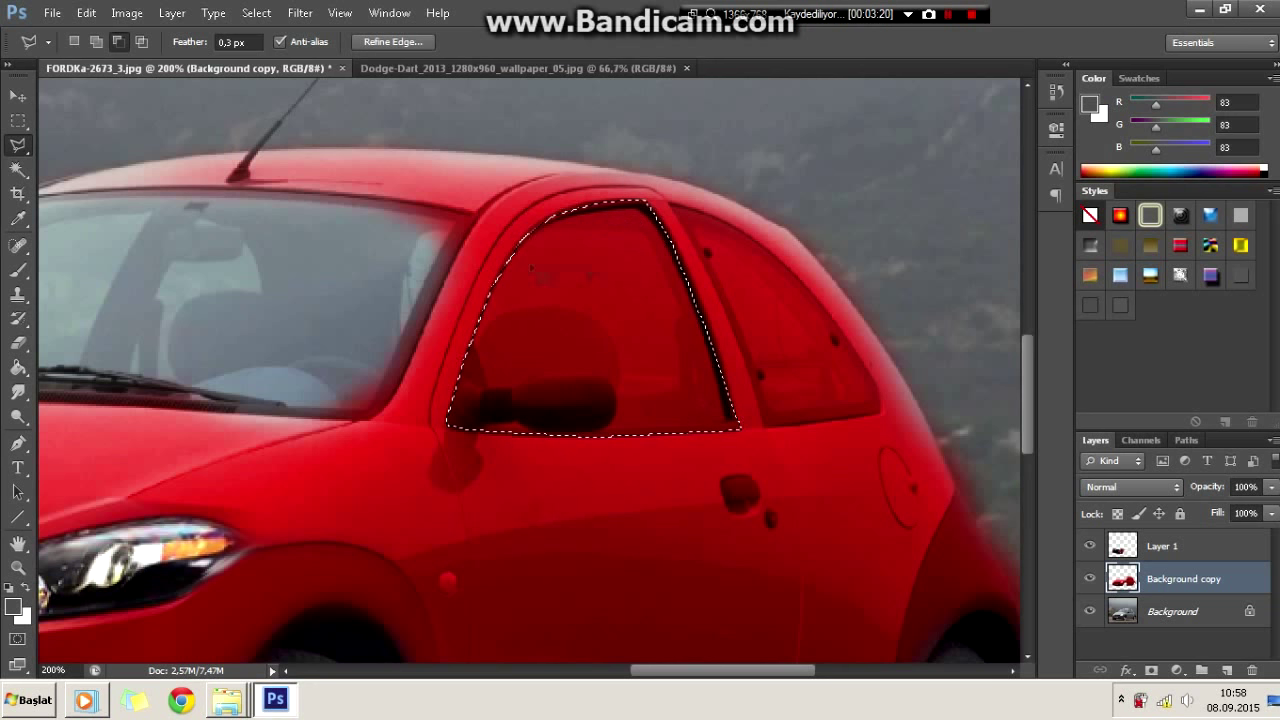
pyautogui.click(28, 318)
pyautogui.moveTo(560, 260); pyautogui.dragTo(620, 400)
pyautogui.click(18, 145)
pyautogui.hotkey('ctrl', 'd')
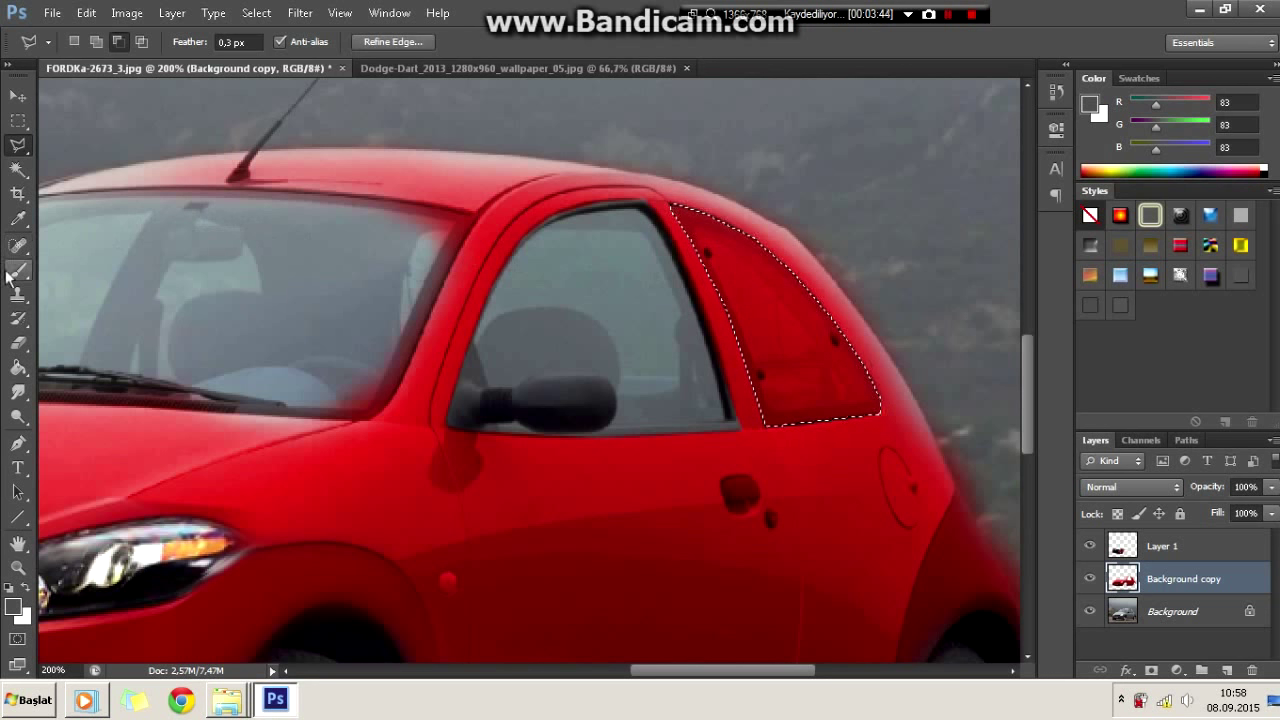
# Step: Erase the red inside the lassoed rear side window and deselect
pyautogui.click(18, 343)
pyautogui.moveTo(710, 250); pyautogui.dragTo(830, 390)
pyautogui.press('l')
pyautogui.hotkey('ctrl', 'd')
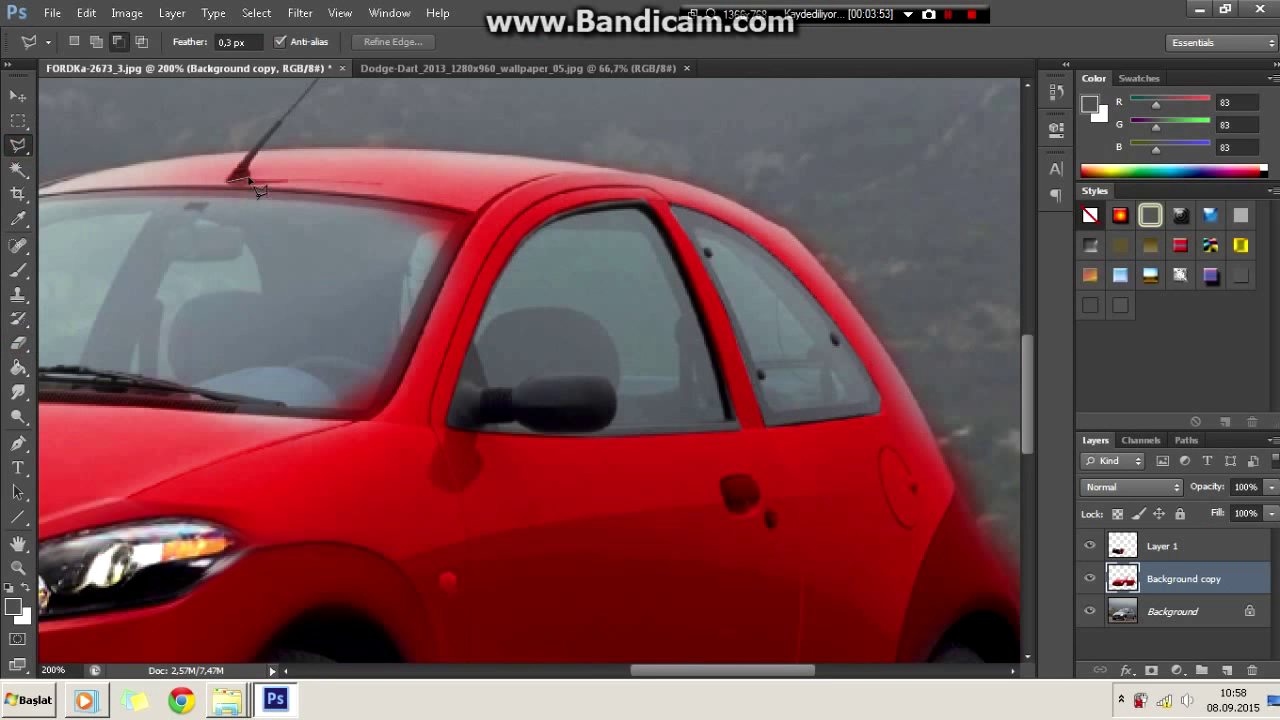
pyautogui.hotkey('ctrl', '+')
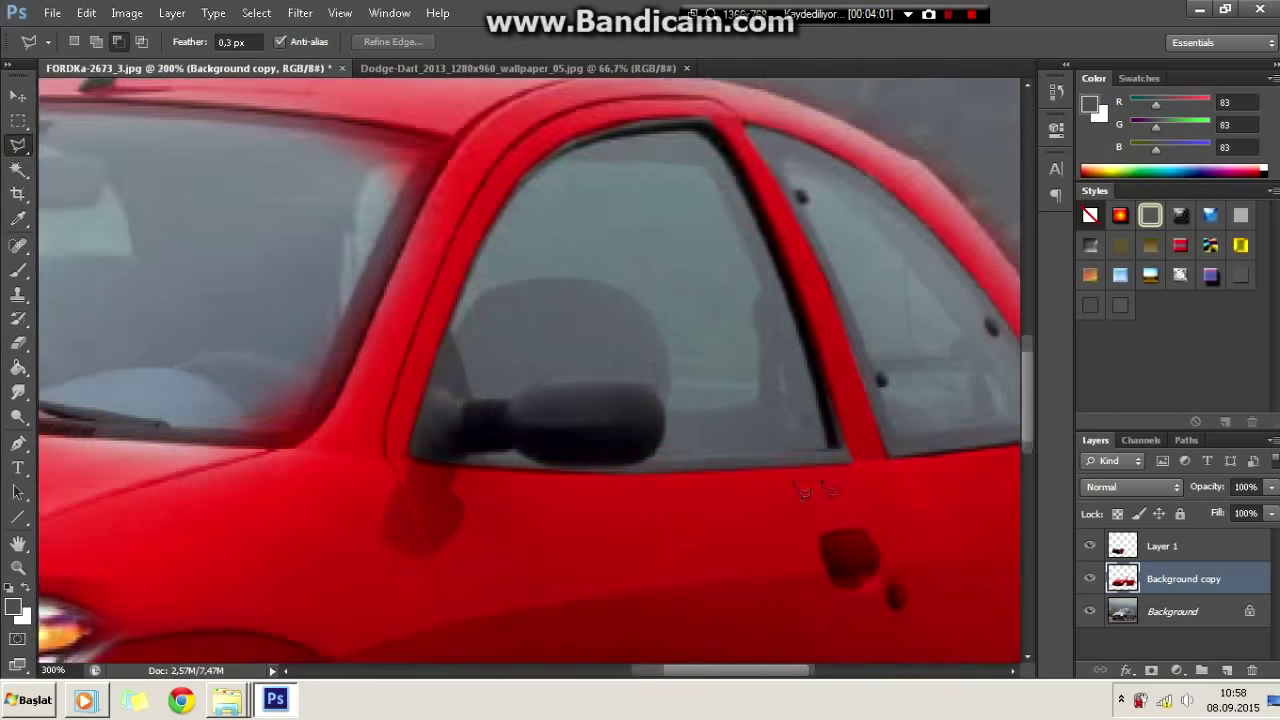
# Step: Outline the door handle with the Polygonal Lasso, dropping the previous selection
pyautogui.click(366, 468)
pyautogui.moveTo(792, 378)
pyautogui.mouseDown()
pyautogui.moveTo(562, 378)
pyautogui.moveTo(640, 360)
pyautogui.moveTo(600, 400)
pyautogui.mouseUp()
pyautogui.click(562, 378)
pyautogui.press('r')
pyautogui.press('l')
pyautogui.rightClick(462, 256)
pyautogui.click(490, 264)
pyautogui.click(576, 378)
pyautogui.doubleClick(577, 419)
# Step: Smudge the door handle area smooth and clear the handle selection
pyautogui.press('r')
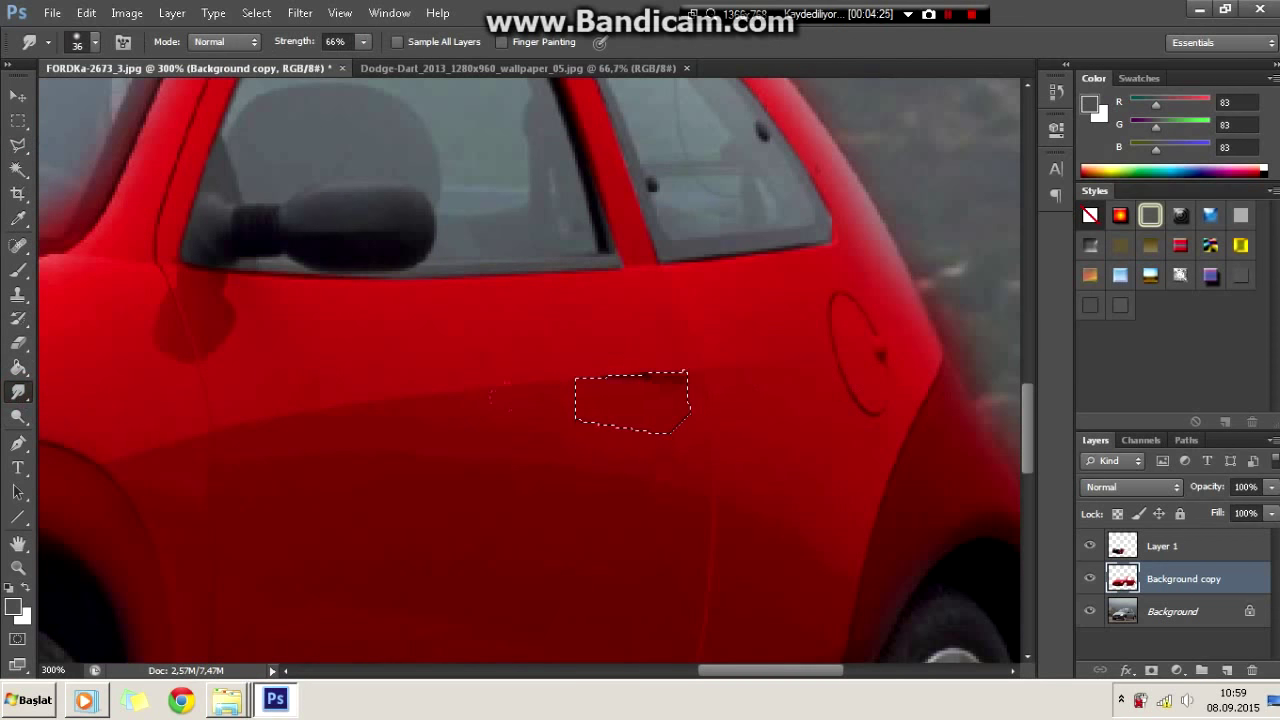
pyautogui.rightClick(412, 564)
pyautogui.click(450, 275)
pyautogui.rightClick(18, 392)
pyautogui.click(80, 396)
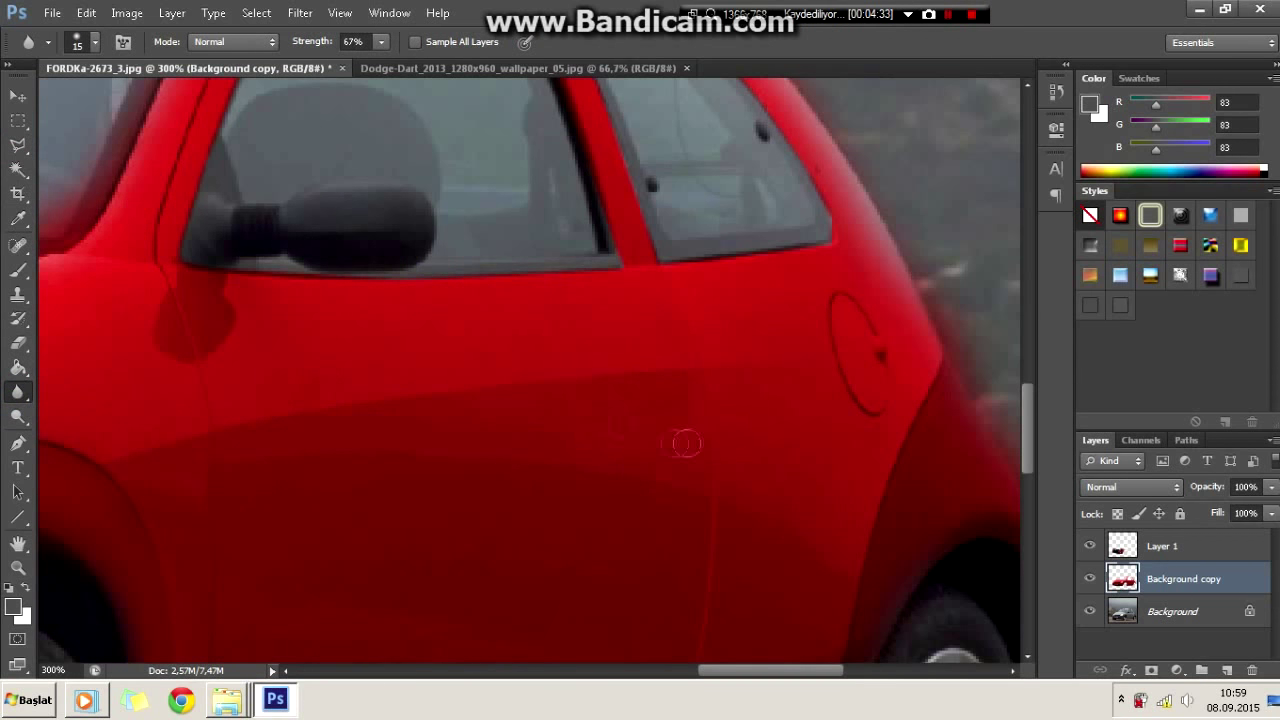
pyautogui.scroll(-3, 610, 412)
pyautogui.scroll(3, 714, 437)
# Step: Outline the windshield edge, blur it, and drop the windshield selection
pyautogui.press('l')
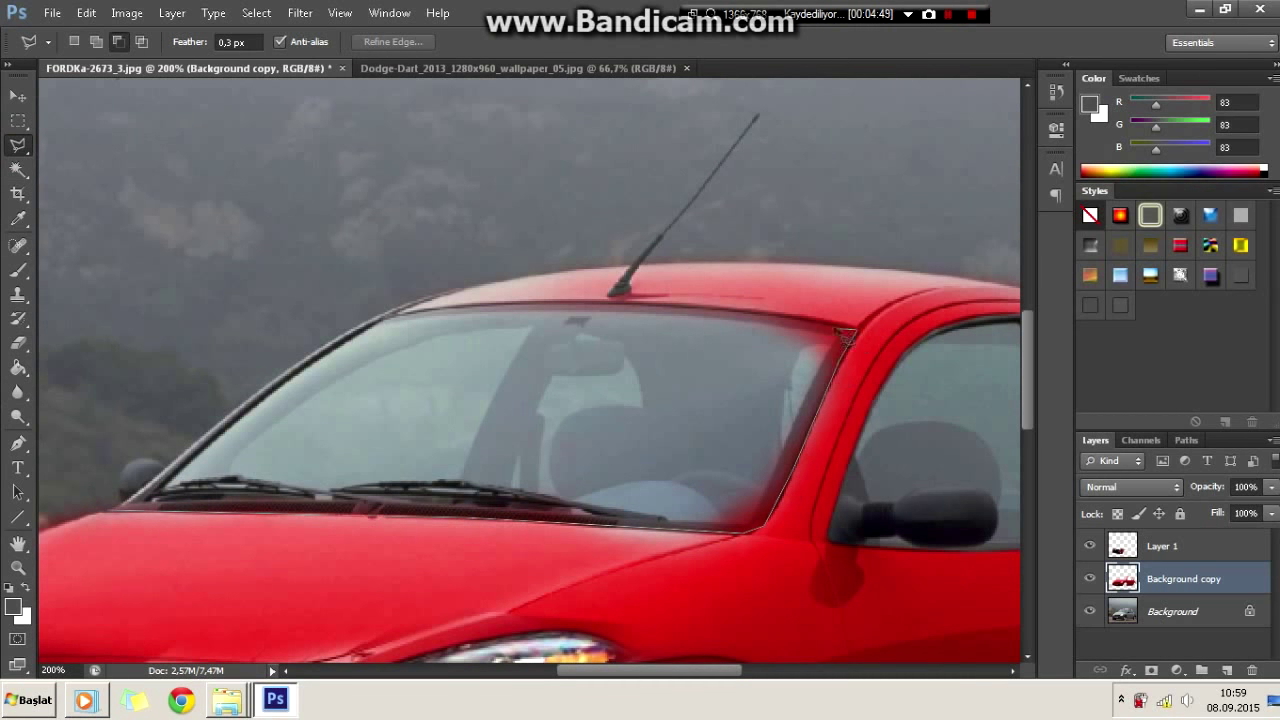
pyautogui.doubleClick(430, 345)
pyautogui.press('r')
pyautogui.press('l')
pyautogui.rightClick(343, 214)
pyautogui.click(351, 223)
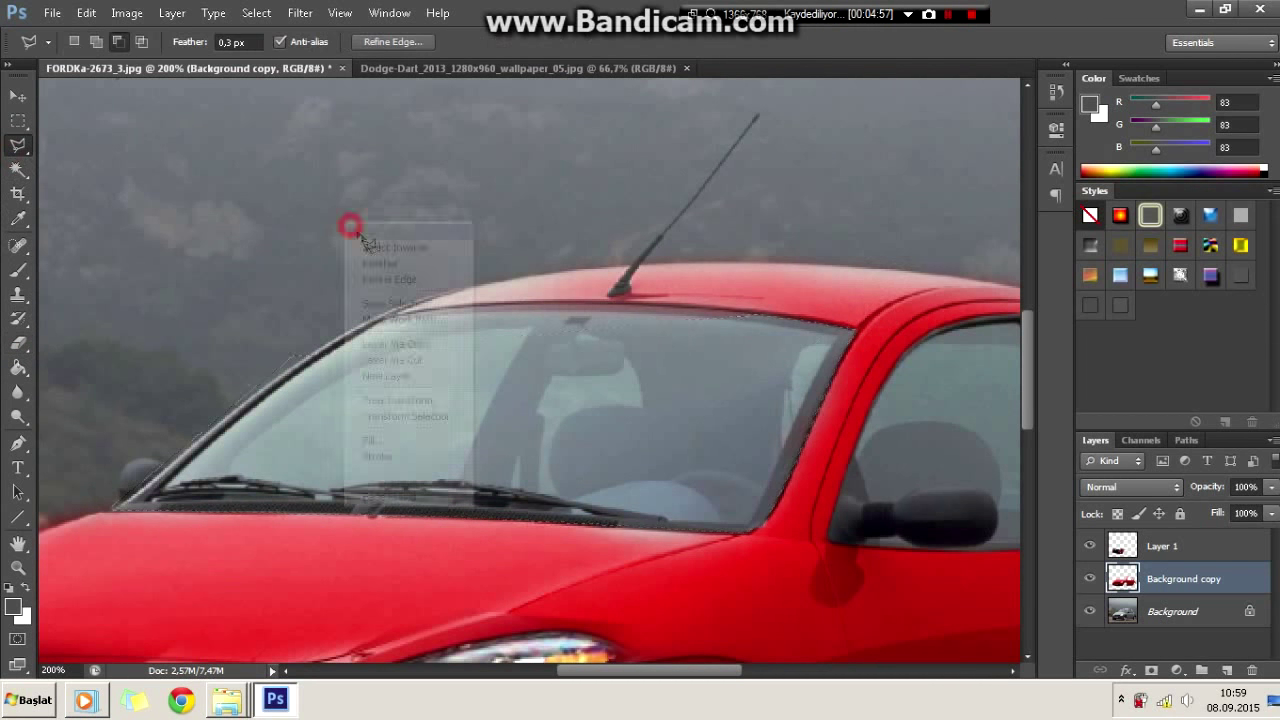
# Step: Start outlining the car's rear edge, then cancel the unfinished selection
pyautogui.scroll(-3, 390, 245)
pyautogui.scroll(1, 600, 570)
pyautogui.scroll(1, 588, 600)
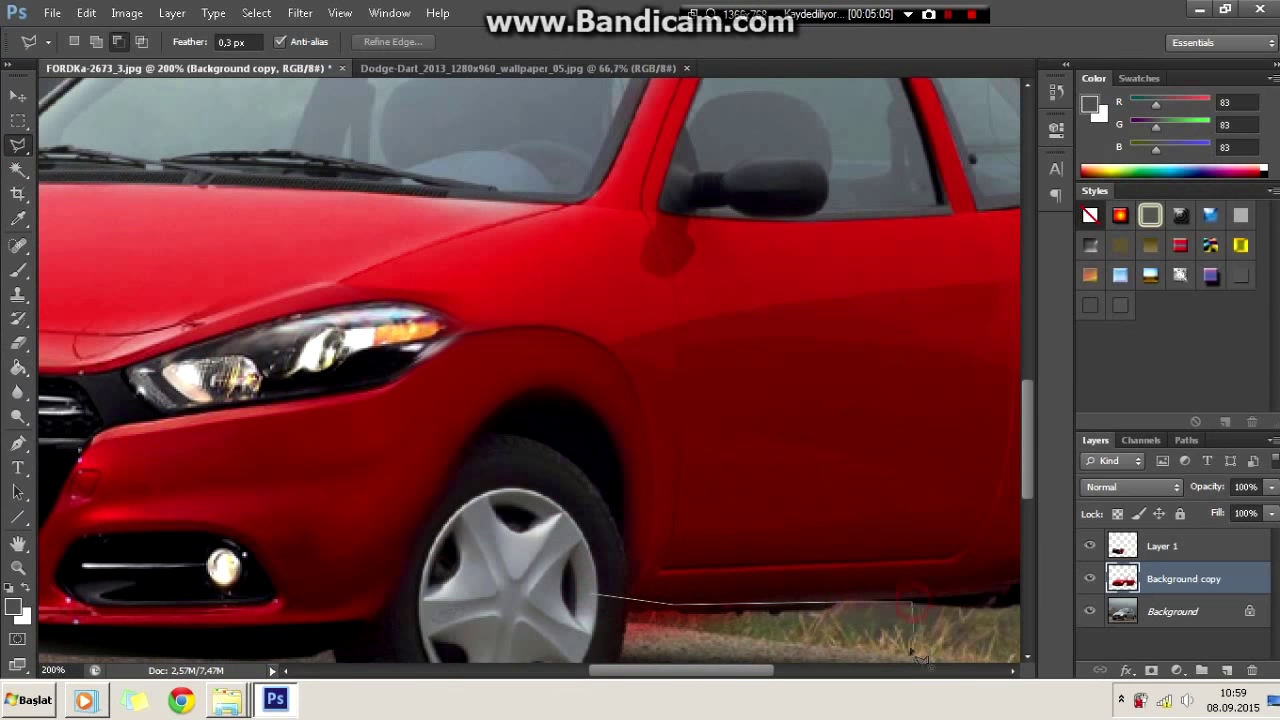
pyautogui.scroll(-3, 915, 655)
pyautogui.press('Escape')
pyautogui.press('e')
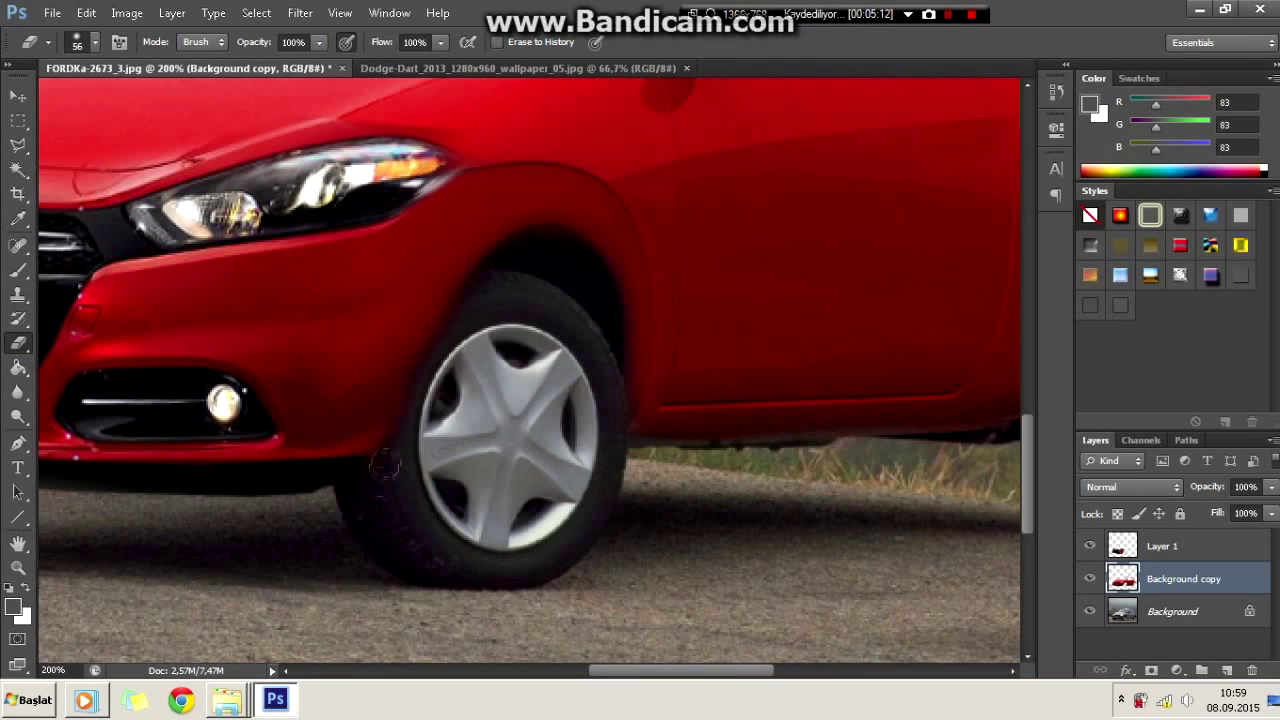
pyautogui.hscroll(5, 385, 465)
pyautogui.press('l')
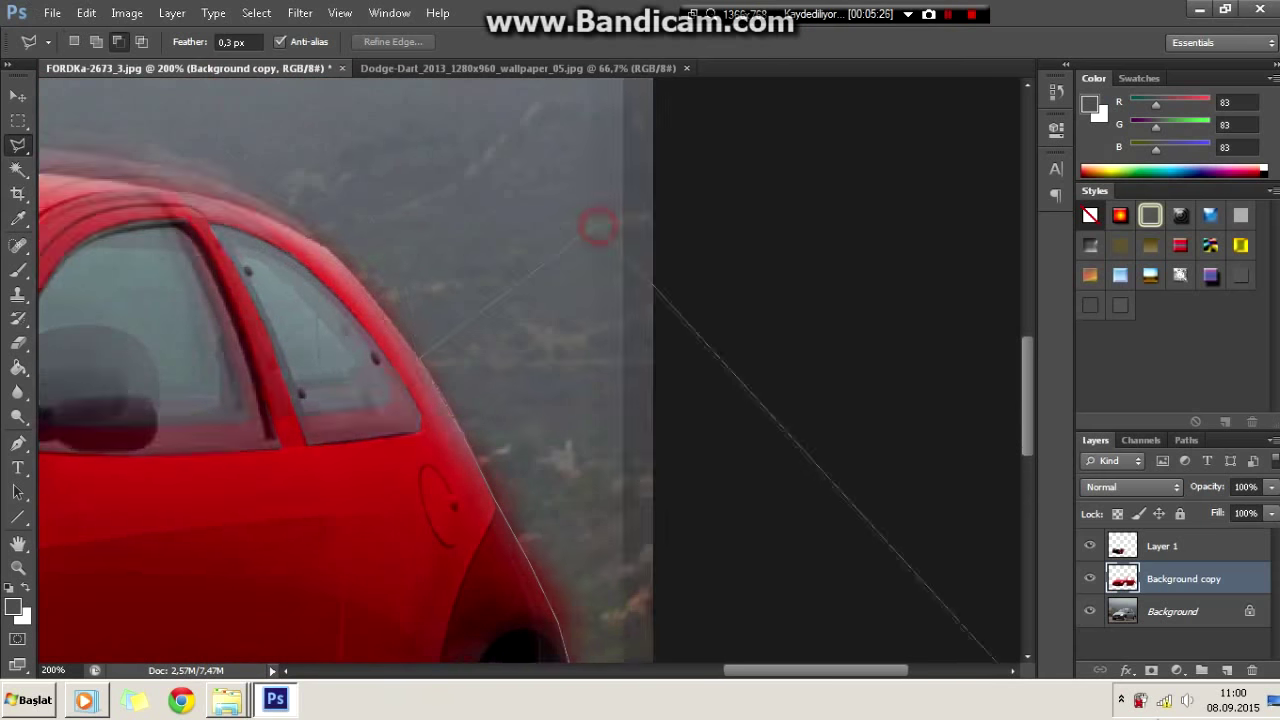
pyautogui.click(771, 594)
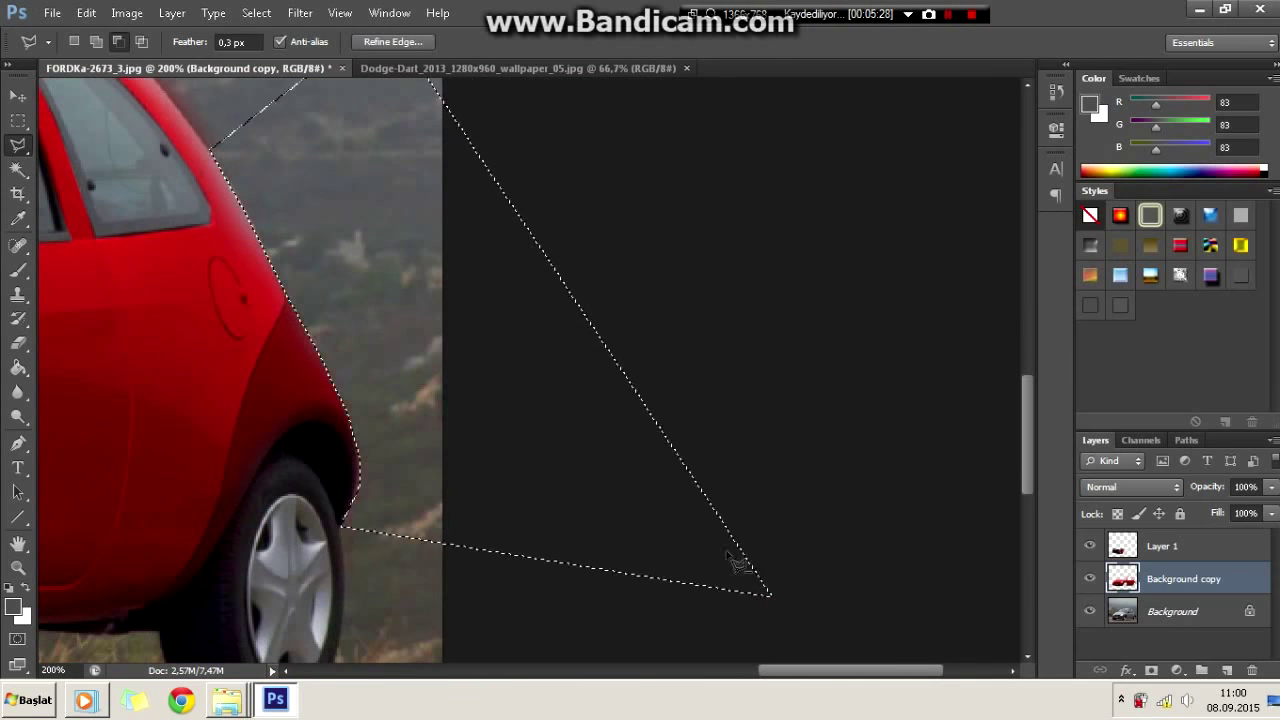
pyautogui.press('Escape')
pyautogui.scroll(-2, 648, 510)
pyautogui.scroll(1, 598, 520)
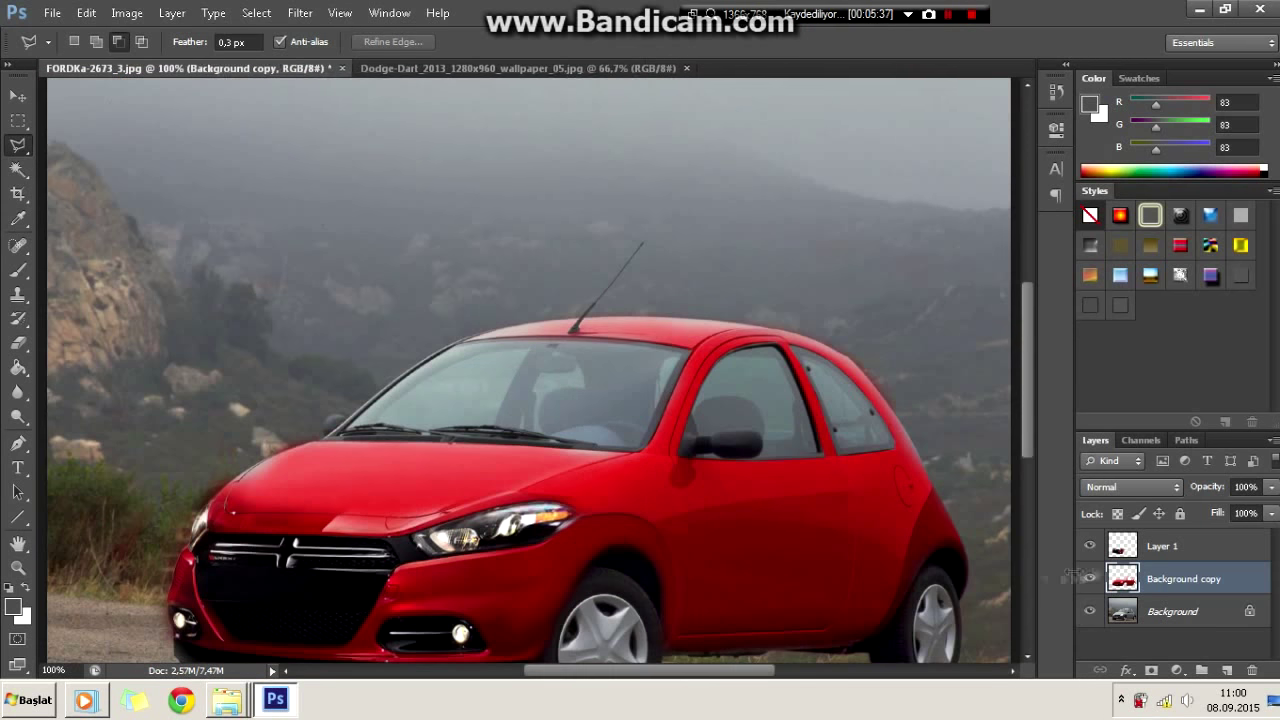
# Step: Merge the Dodge front-end layer down into the car layer
pyautogui.hotkey('alt', ']')
pyautogui.press('Delete')
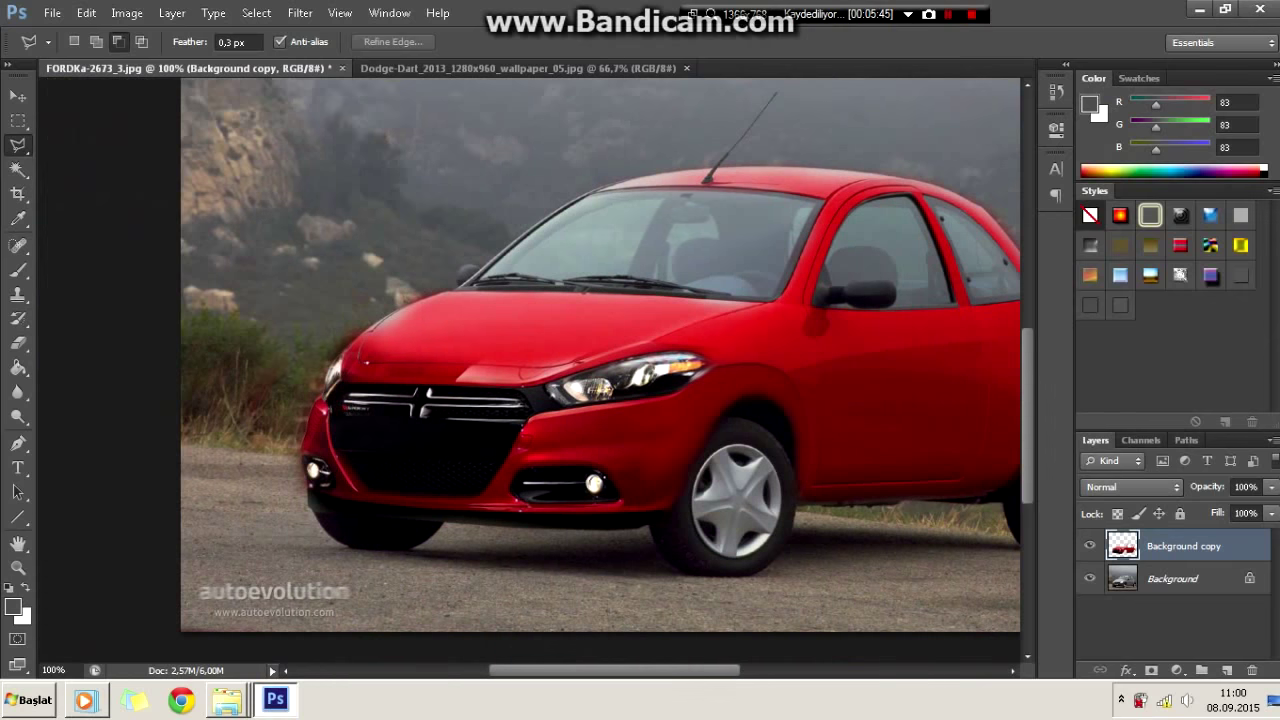
pyautogui.scroll(2, 711, 465)
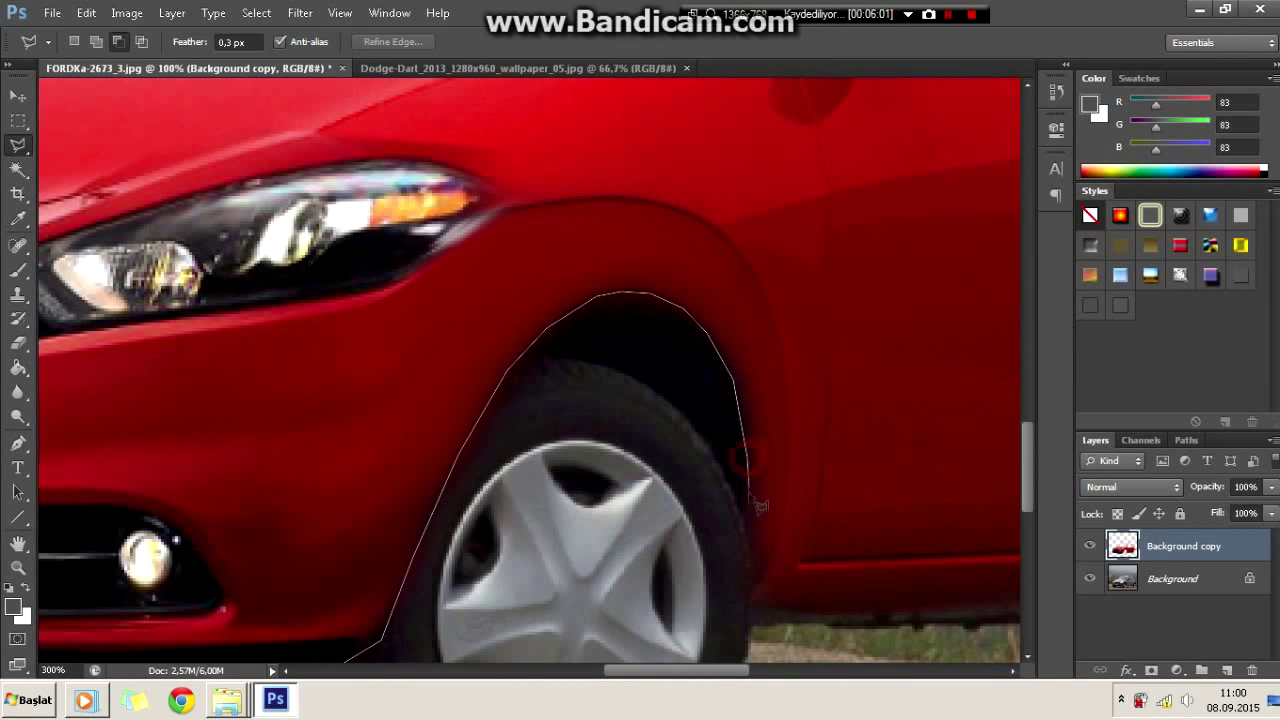
pyautogui.scroll(-1, 575, 593)
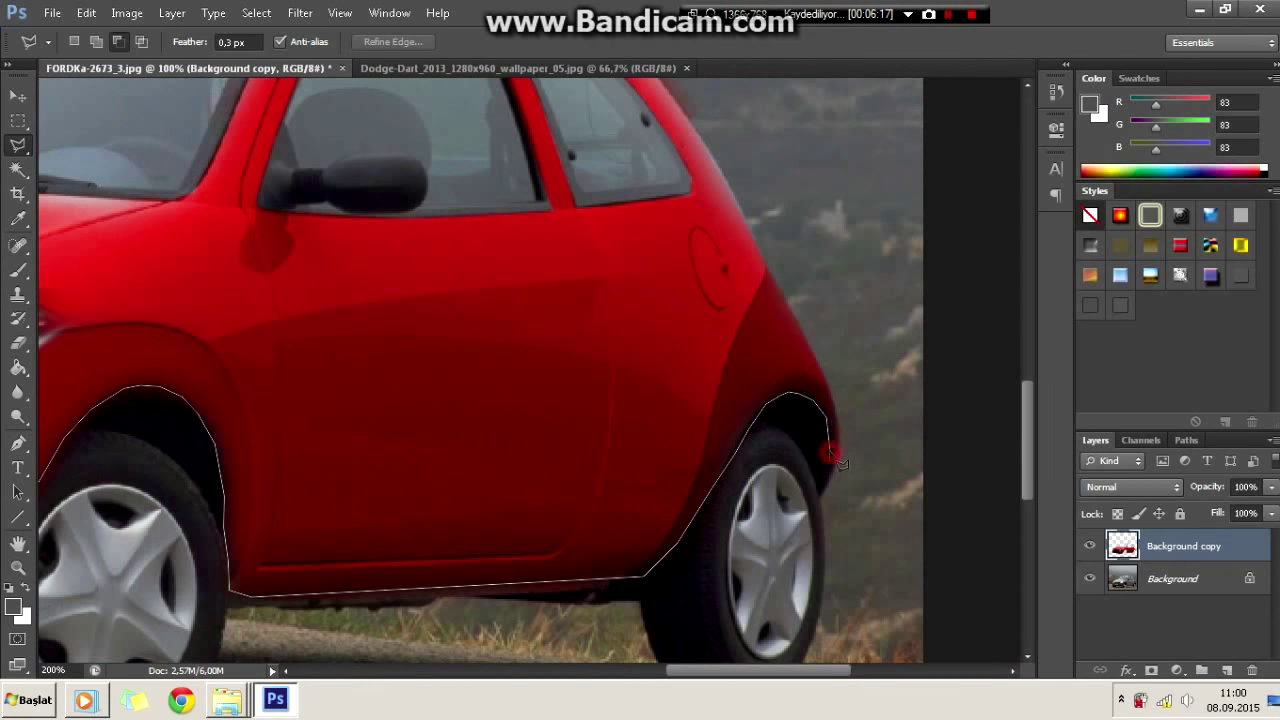
pyautogui.scroll(-3, 985, 522)
# Step: Trace the car body, Free Transform it, and copy it to a new layer via Layer via Copy
pyautogui.doubleClick(908, 120)
pyautogui.hotkey('ctrl', 't')
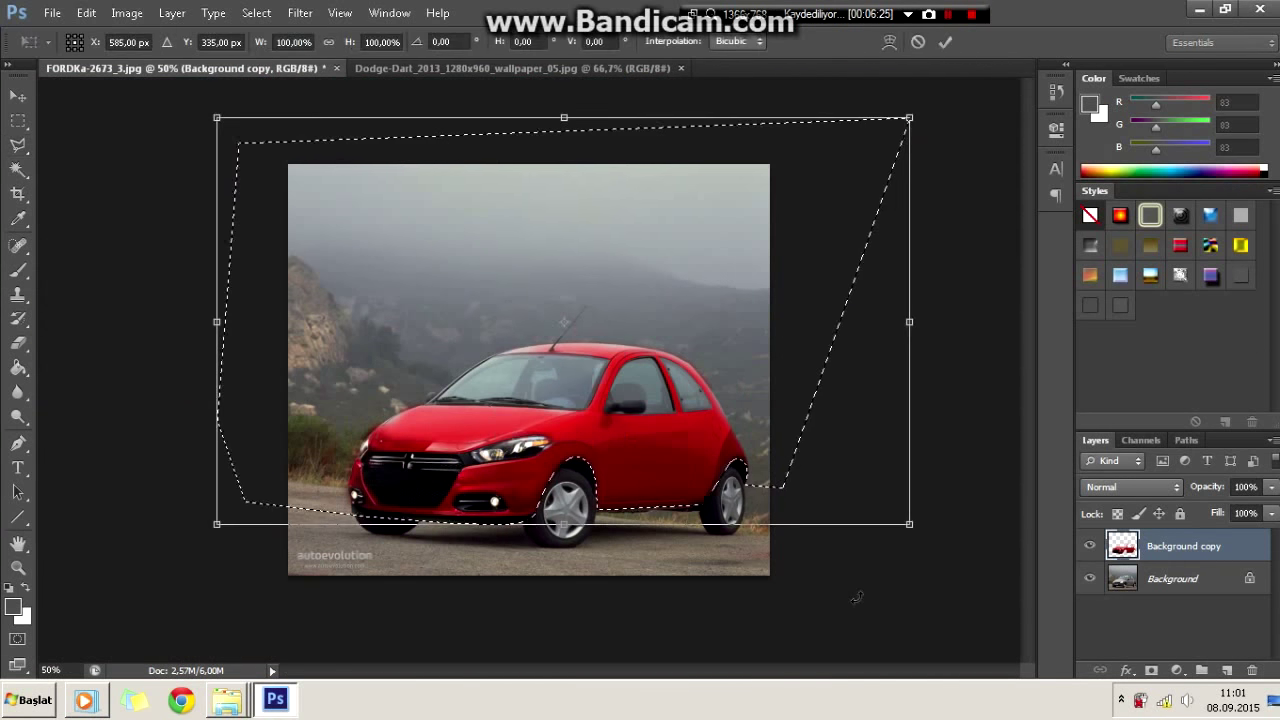
pyautogui.click(944, 41)
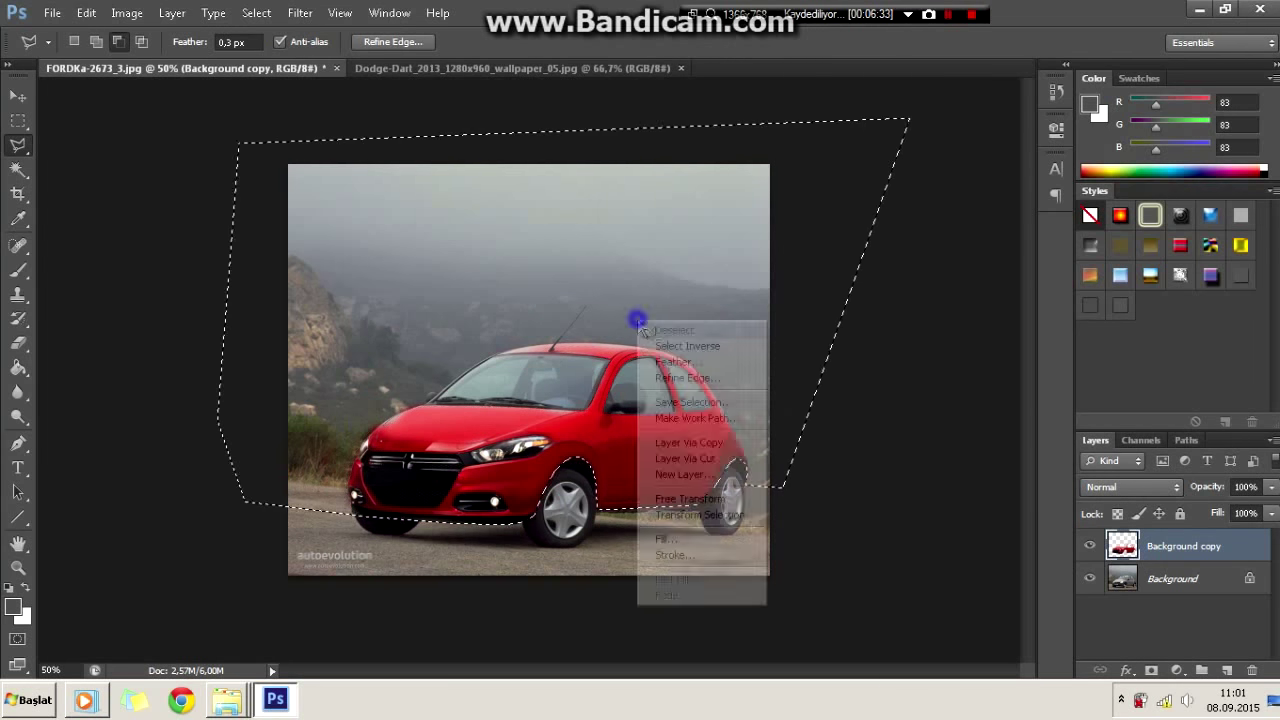
pyautogui.rightClick(1190, 546)
pyautogui.click(1183, 357)
pyautogui.hotkey('ctrl', 'j')
pyautogui.hotkey('ctrl', '+')
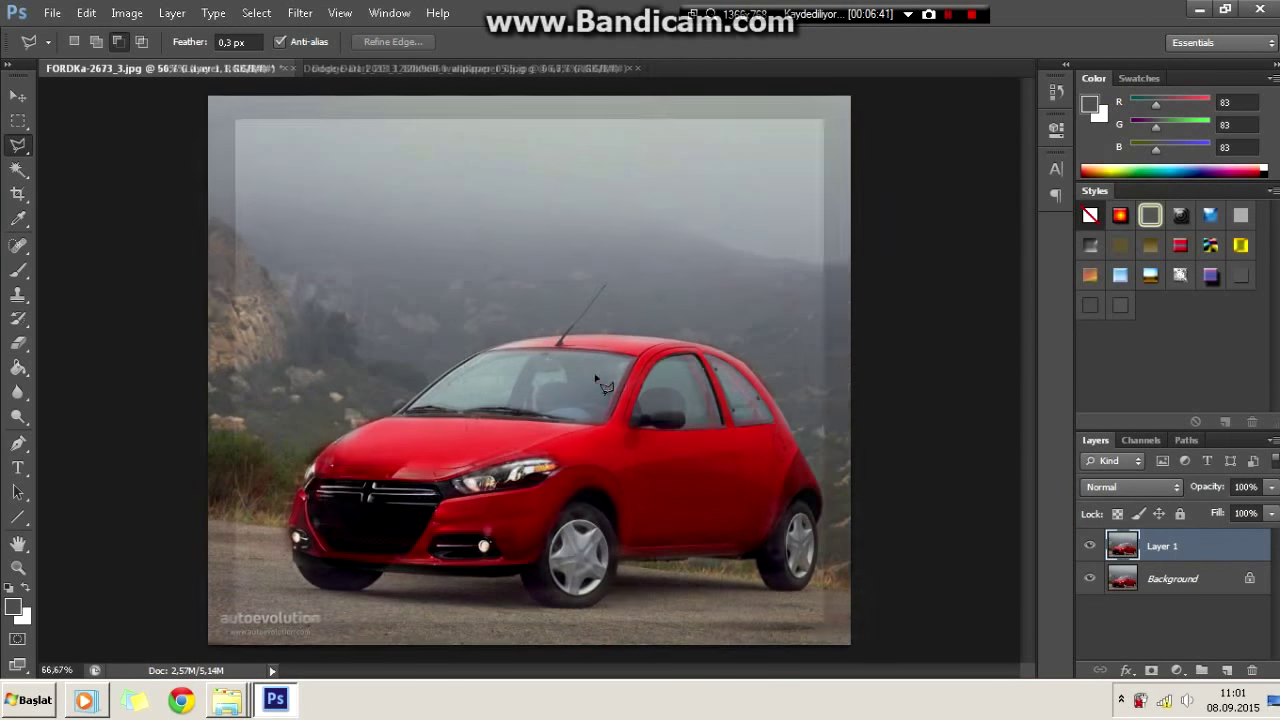
# Step: Trace the lower body from the front wheel arch around the rear wheel arch
pyautogui.hotkey('ctrl', '+')
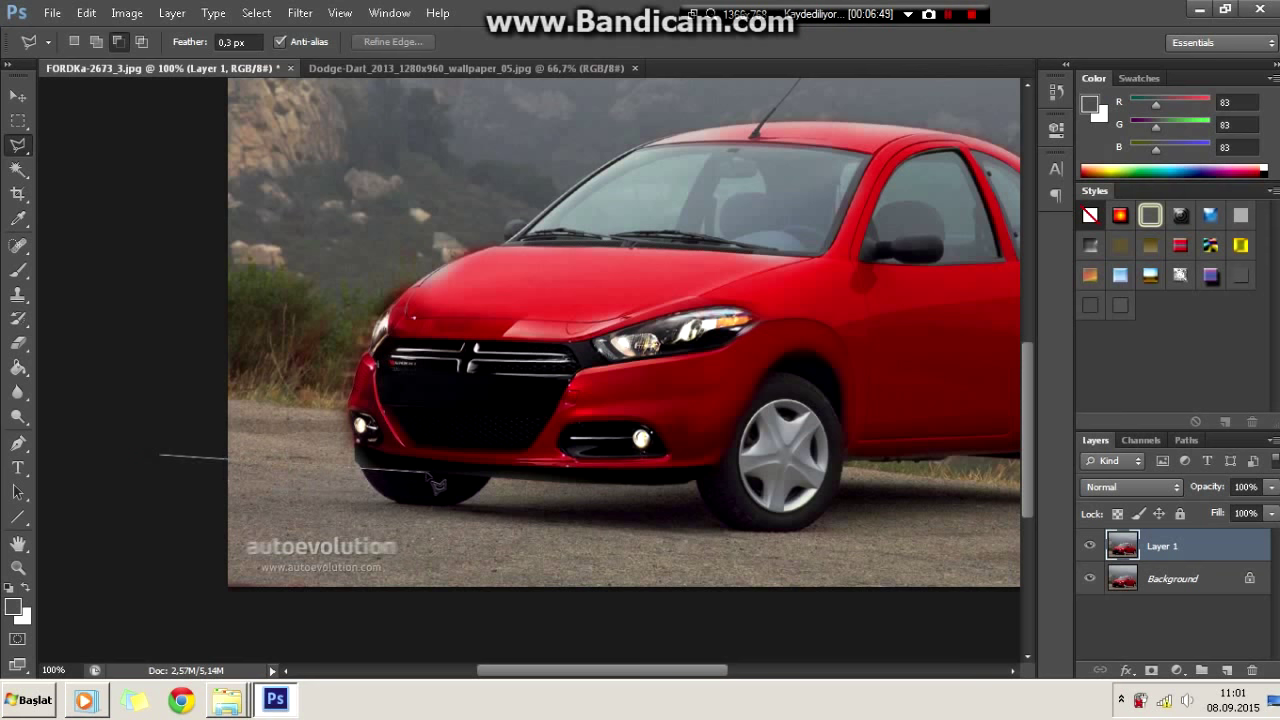
pyautogui.scroll(1, 660, 488)
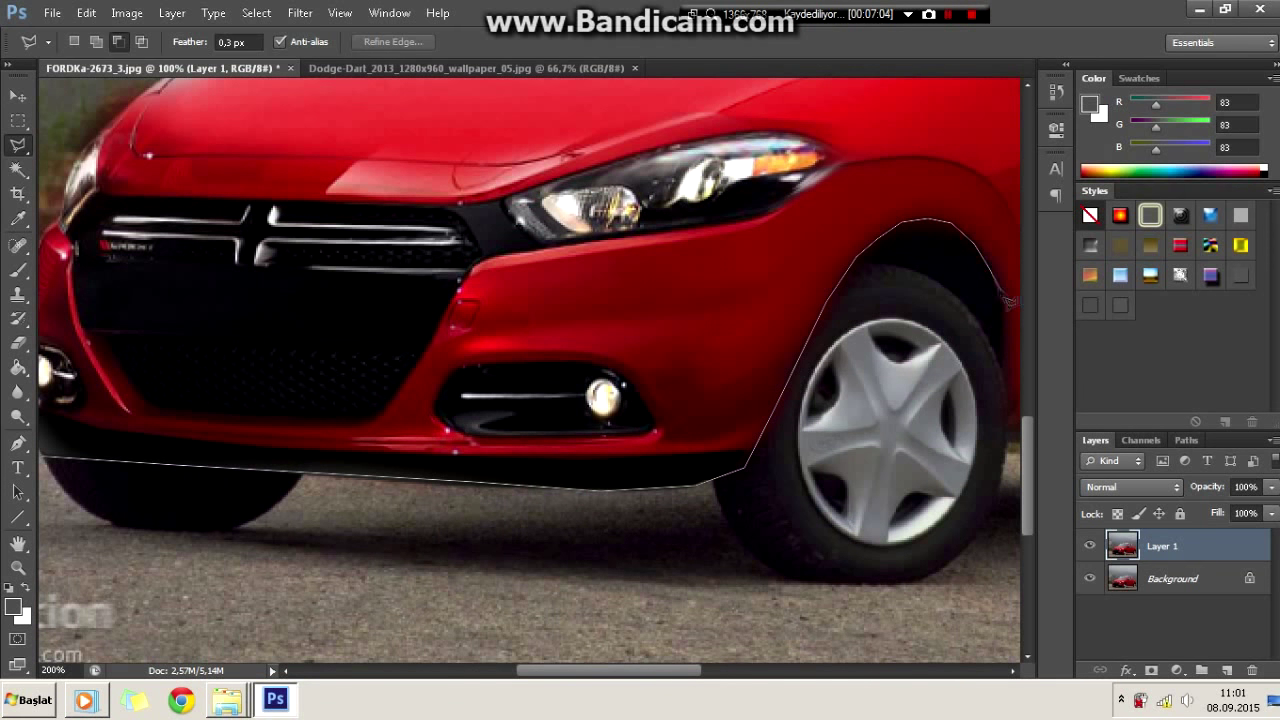
pyautogui.click(1012, 360)
pyautogui.scroll(1, 522, 340)
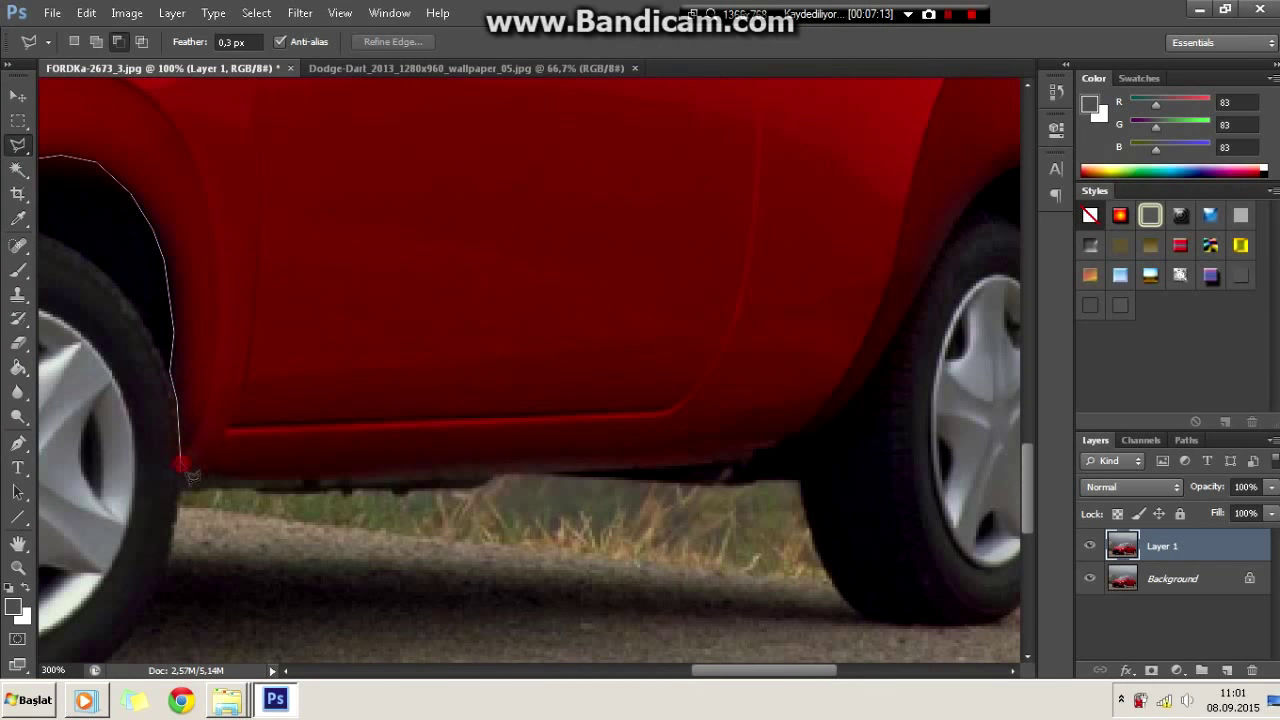
pyautogui.click(976, 201)
pyautogui.click(1000, 173)
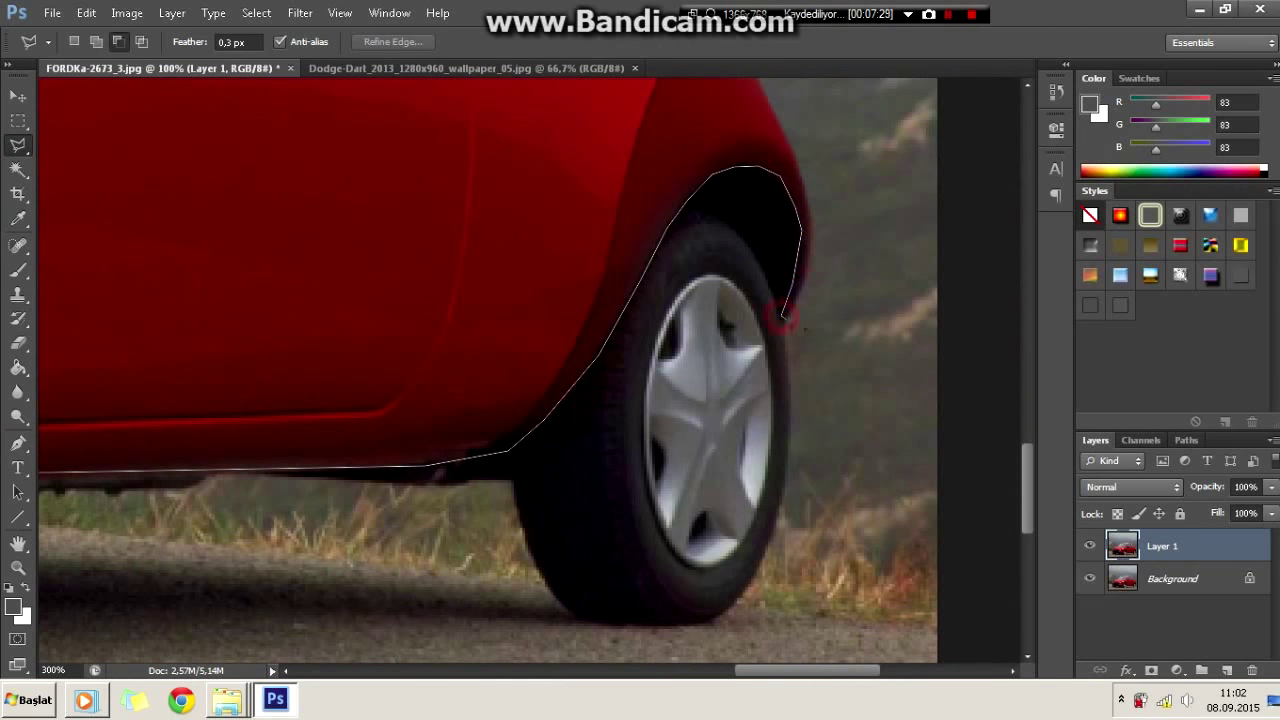
pyautogui.scroll(-4, 1005, 308)
# Step: Close the outline past the car's rear, Free Transform it, commit, and deselect
pyautogui.click(829, 94)
pyautogui.click(228, 96)
pyautogui.doubleClick(228, 522)
pyautogui.rightClick(423, 366)
pyautogui.click(486, 546)
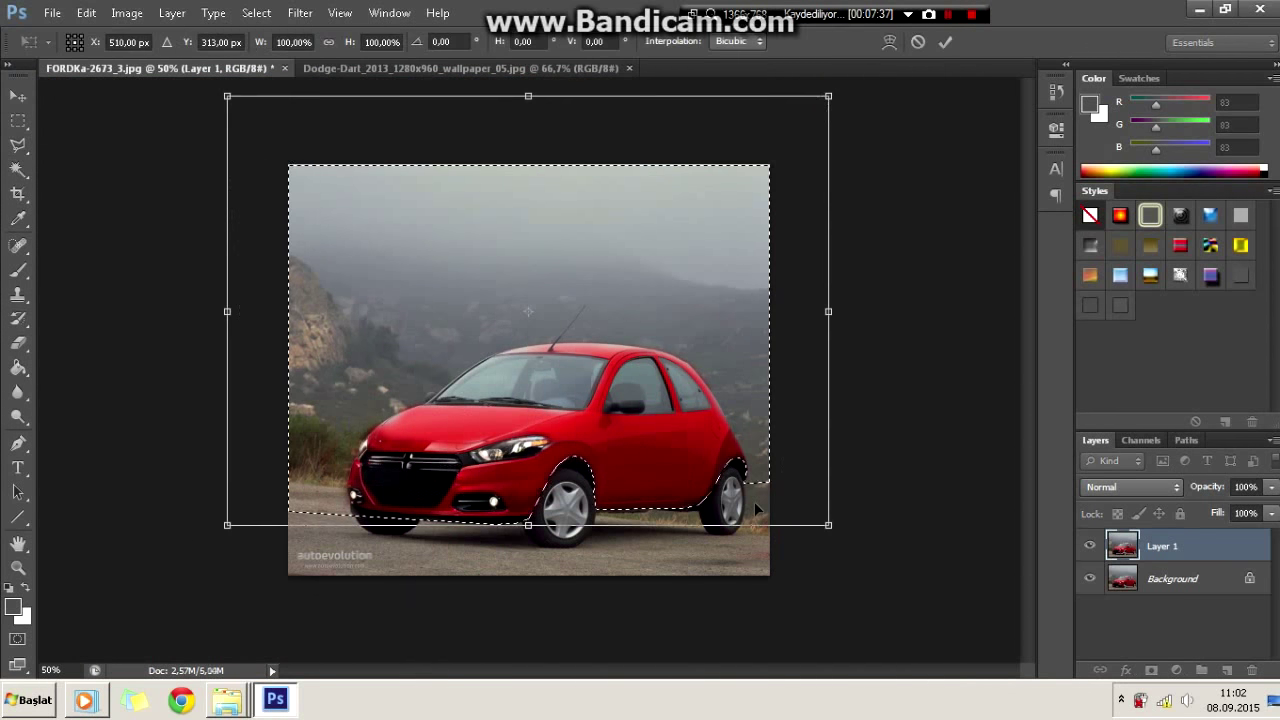
pyautogui.click(945, 42)
pyautogui.hotkey('ctrl', 'd')
pyautogui.click(19, 121)
pyautogui.scroll(1, 423, 266)
pyautogui.scroll(2, 551, 424)
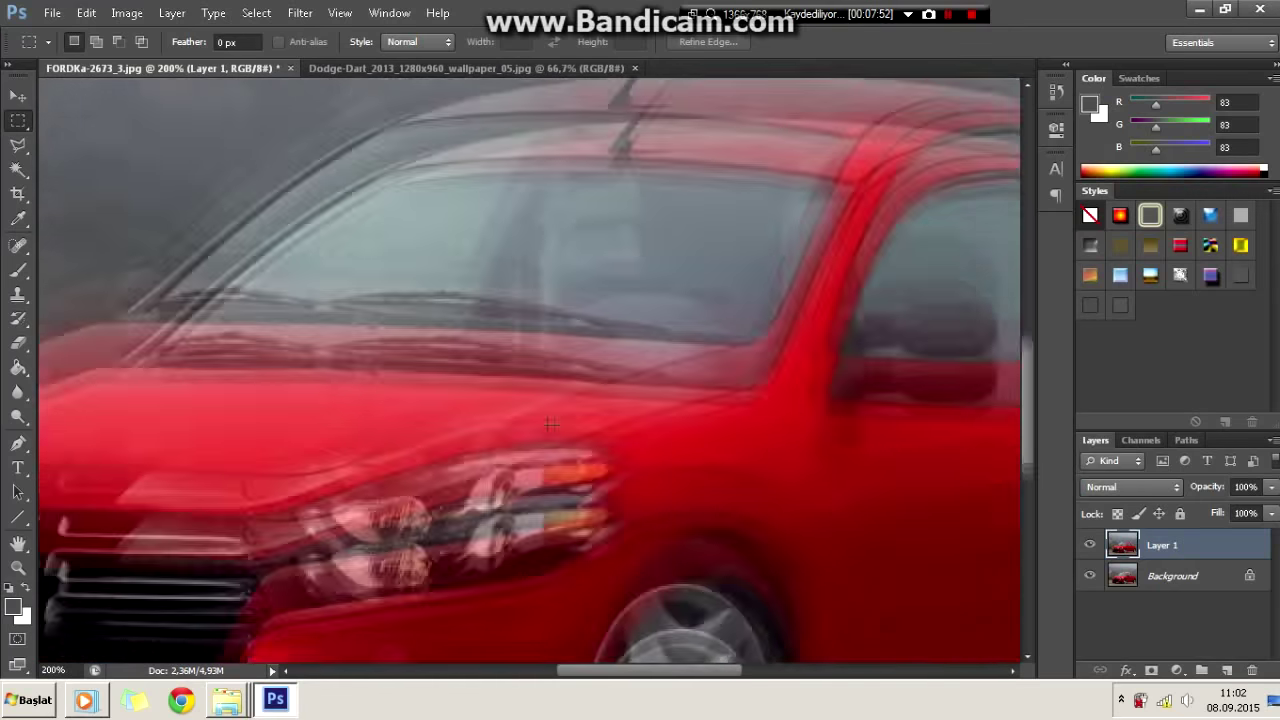
# Step: Smudge the road over the watermark and crop off the bottom strip
pyautogui.scroll(-5, 551, 424)
pyautogui.click(19, 393)
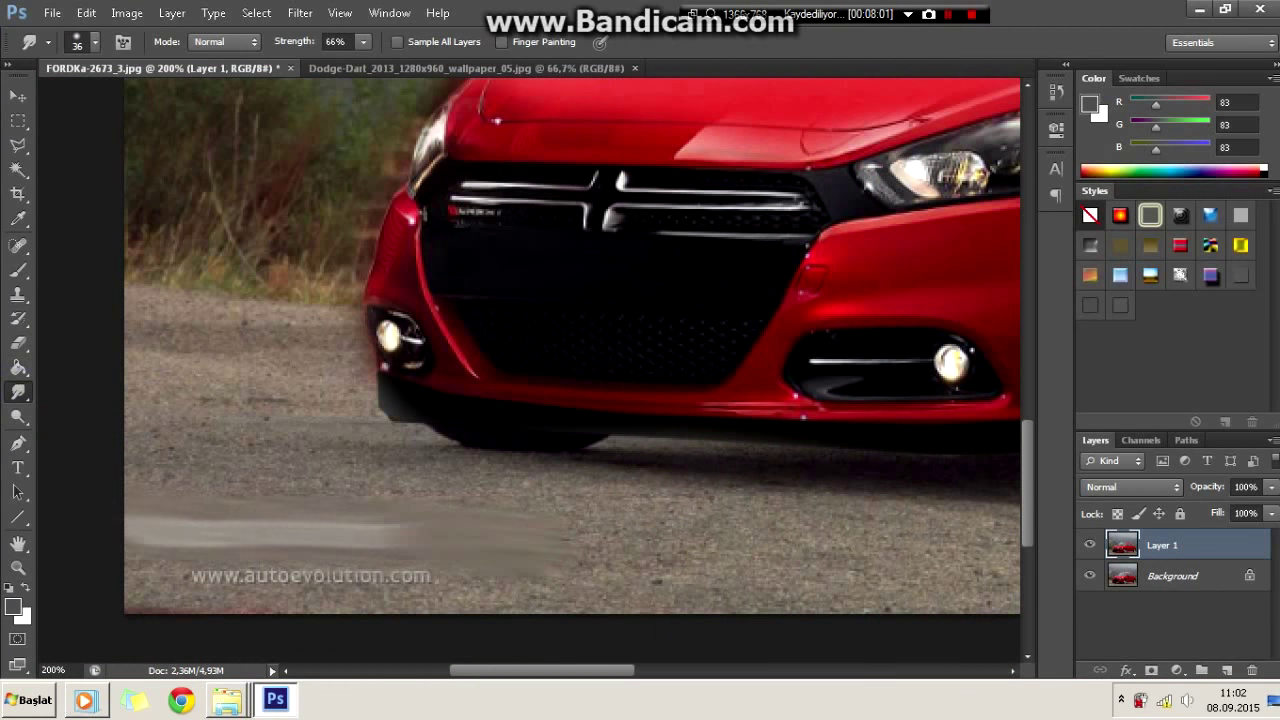
pyautogui.scroll(-3, 570, 350)
pyautogui.press('m')
pyautogui.moveTo(343, 177)
pyautogui.mouseDown()
pyautogui.moveTo(855, 472)
pyautogui.moveTo(880, 528)
pyautogui.mouseUp()
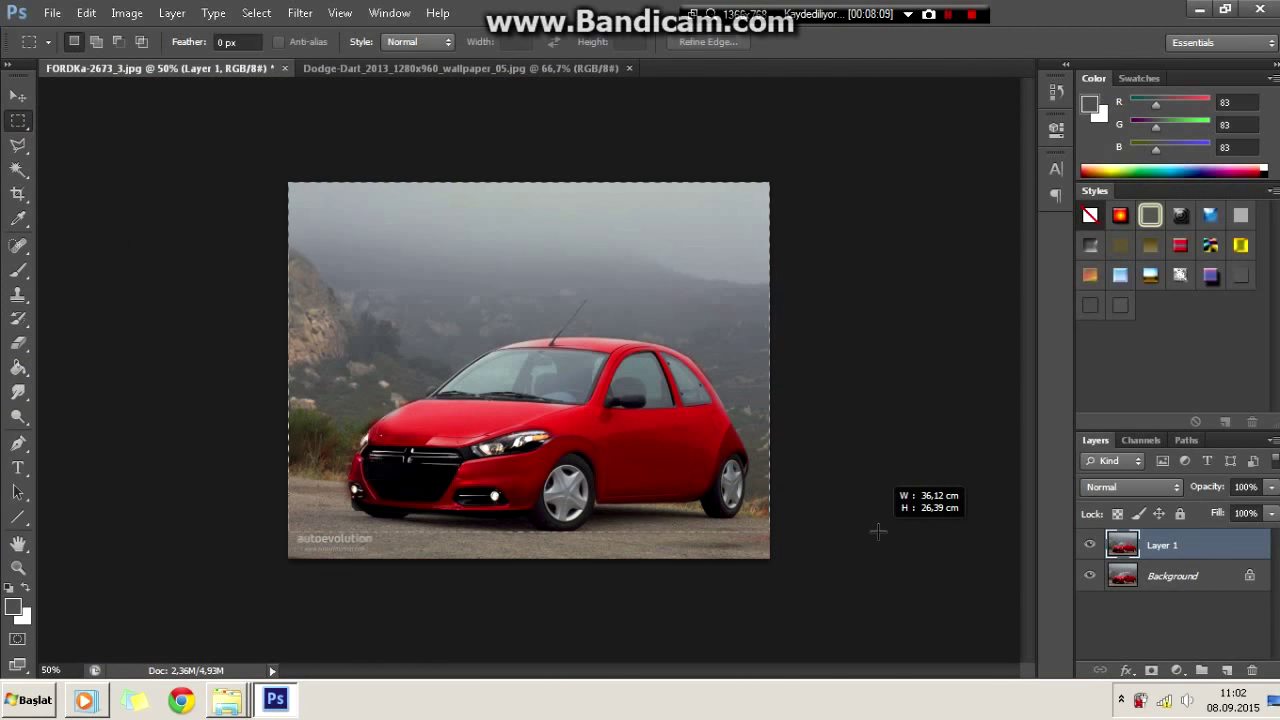
pyautogui.scroll(3, 491, 274)
pyautogui.moveTo(609, 679); pyautogui.dragTo(770, 679)
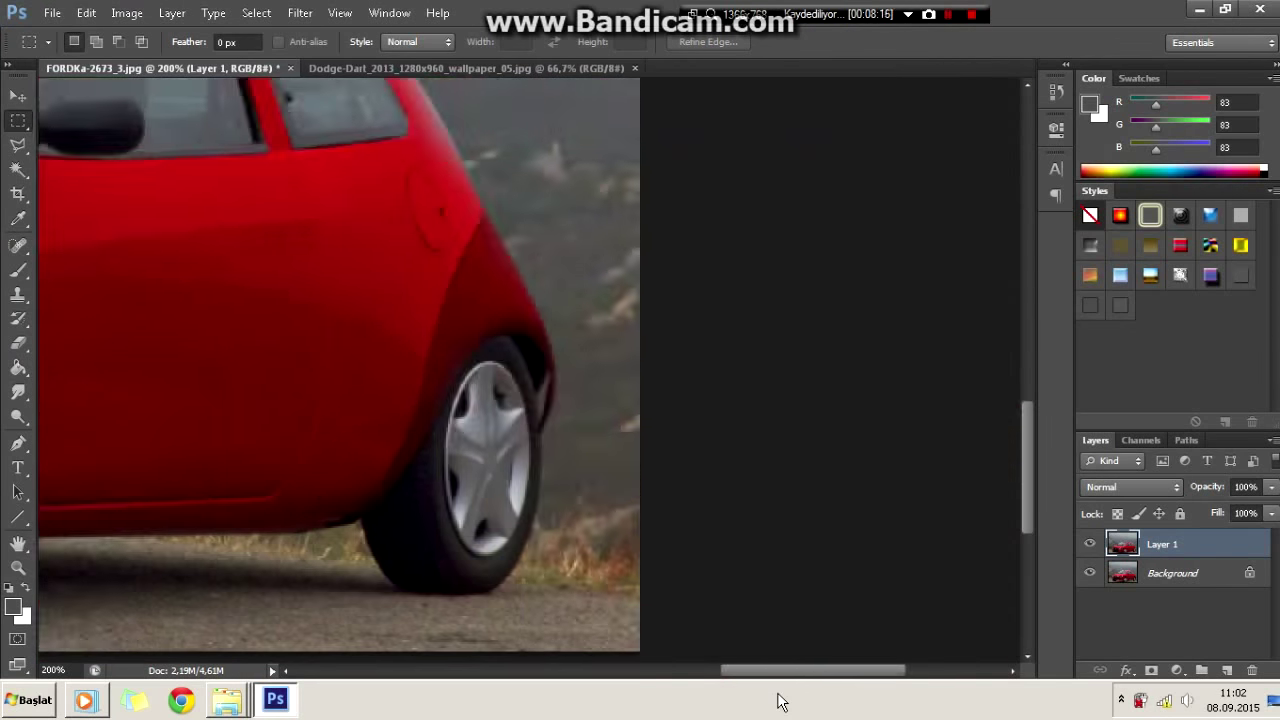
pyautogui.scroll(2, 590, 400)
# Step: Outline the gap inside the rear wheel arch and paint it black with the Brush
pyautogui.press('l')
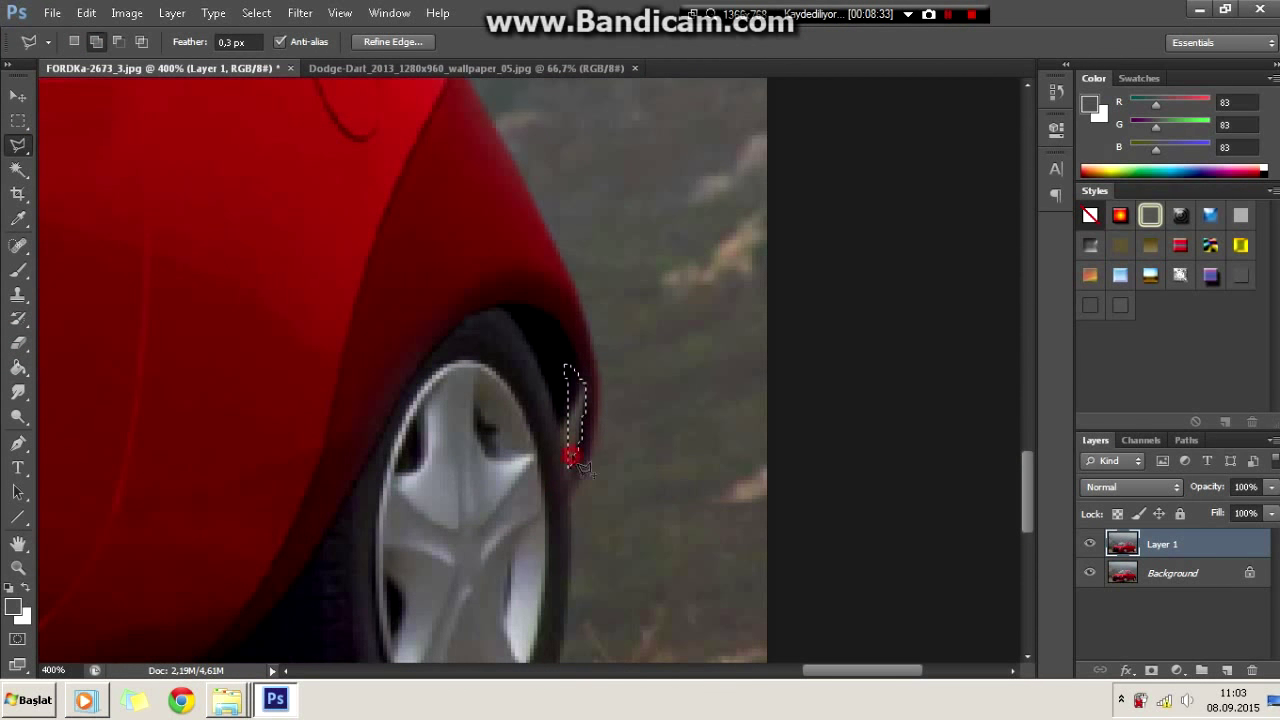
pyautogui.press('b')
pyautogui.click(10, 588)
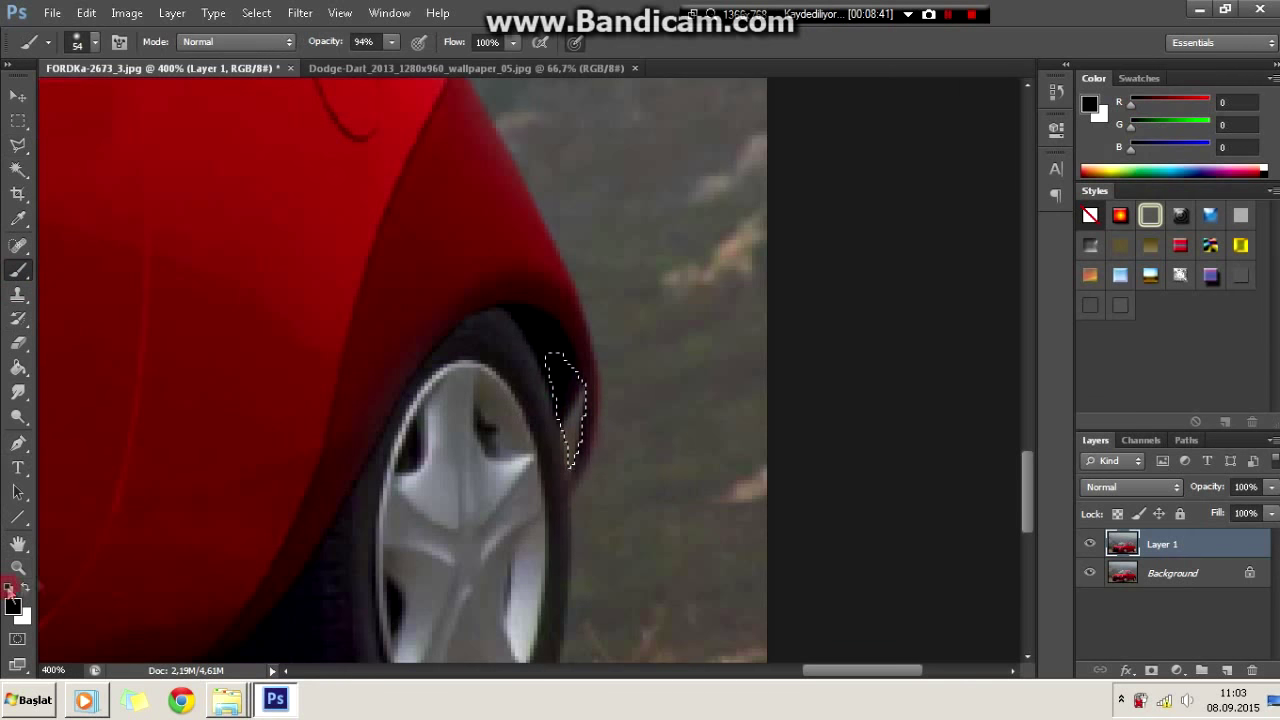
pyautogui.press('l')
pyautogui.scroll(-2, 257, 200)
pyautogui.scroll(-2, 250, 193)
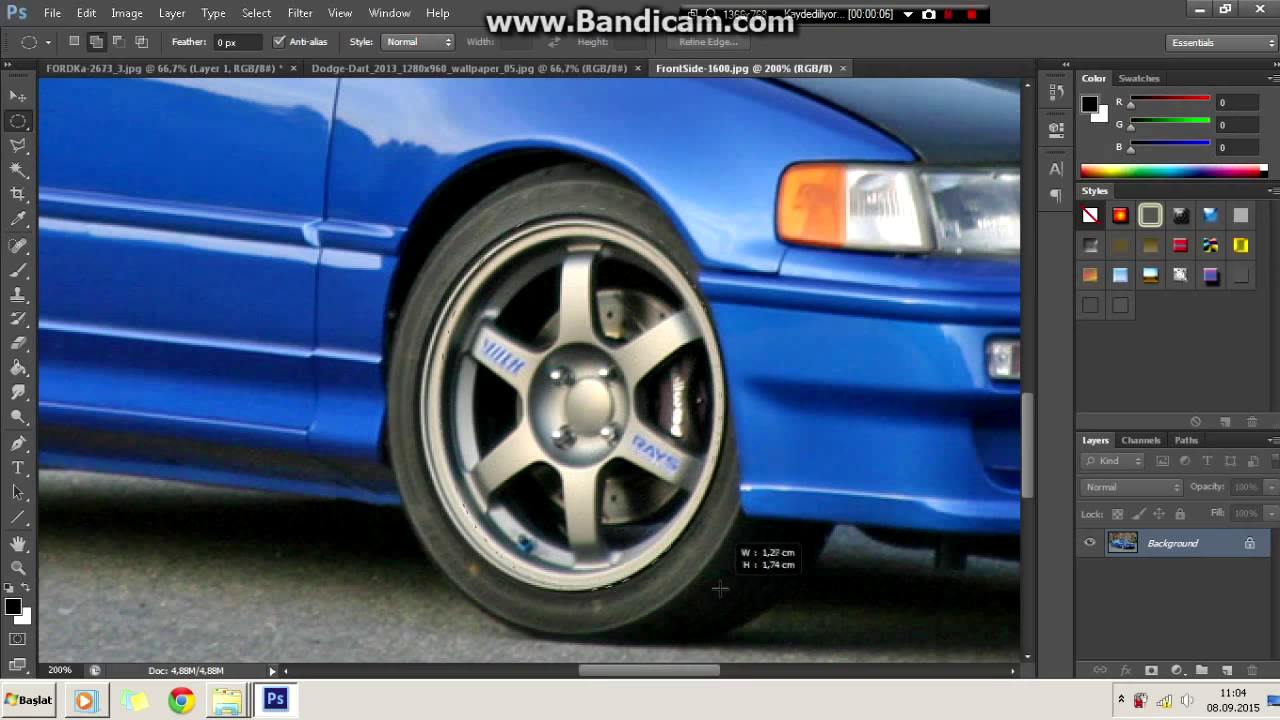
# Step: Fit the ellipse selection to the six-spoke rim, then scale pasted rims onto both wheels
pyautogui.rightClick(666, 130)
pyautogui.click(729, 330)
pyautogui.moveTo(578, 214); pyautogui.dragTo(585, 210)
pyautogui.moveTo(434, 405); pyautogui.dragTo(414, 405)
pyautogui.press('Return')
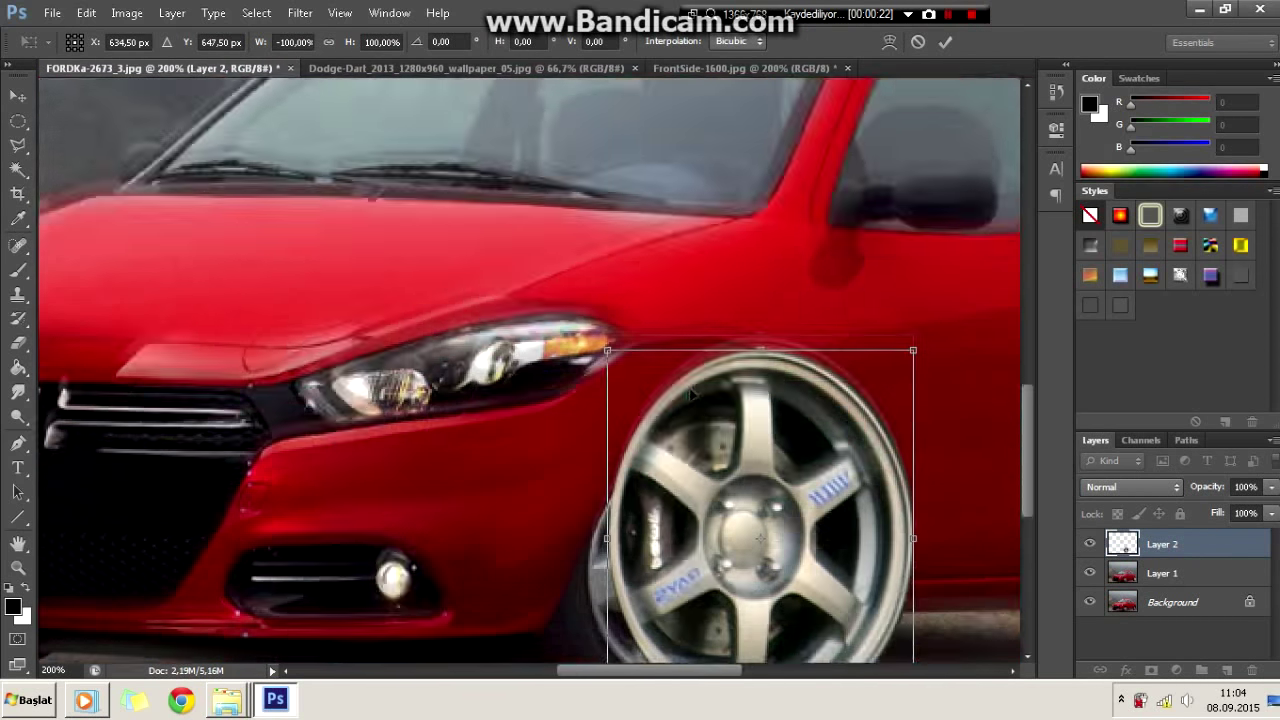
pyautogui.moveTo(709, 186); pyautogui.dragTo(577, 263)
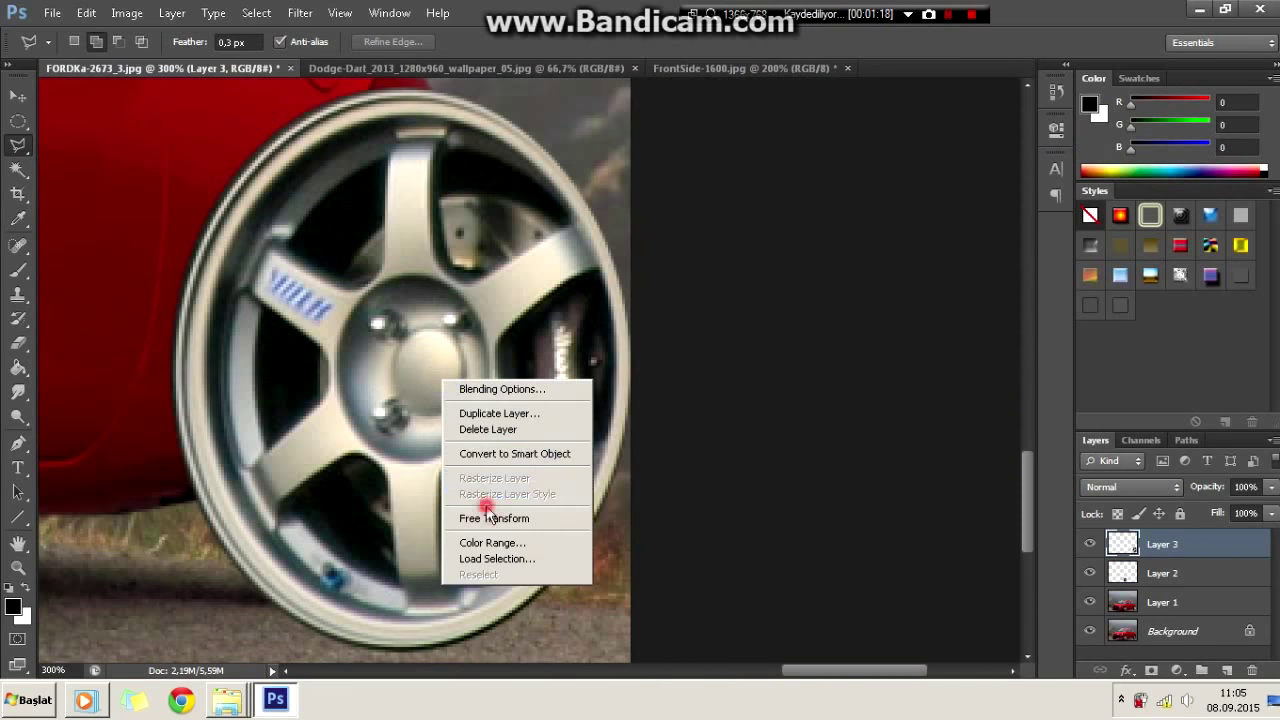
pyautogui.moveTo(630, 652); pyautogui.dragTo(409, 551)
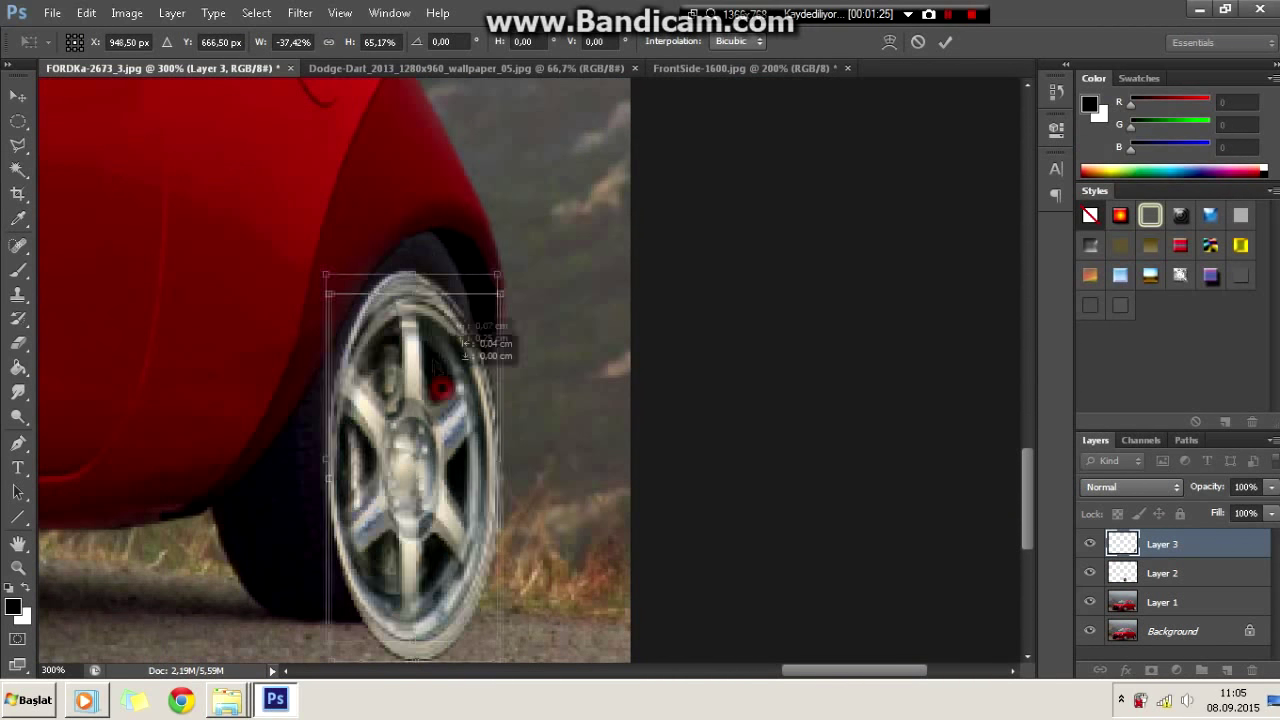